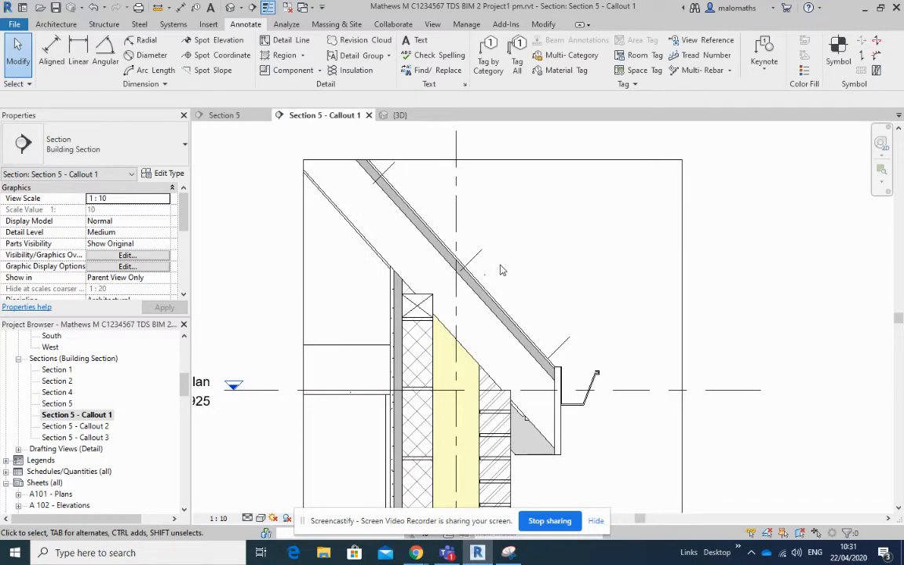
Browse the detail component family library to Detail Items, H - Cladding-Covering, H60 - Plain Roof Tiling.
{"action": "left_click", "coordinate": [320, 71]}
{"action": "left_click", "coordinate": [296, 145]}
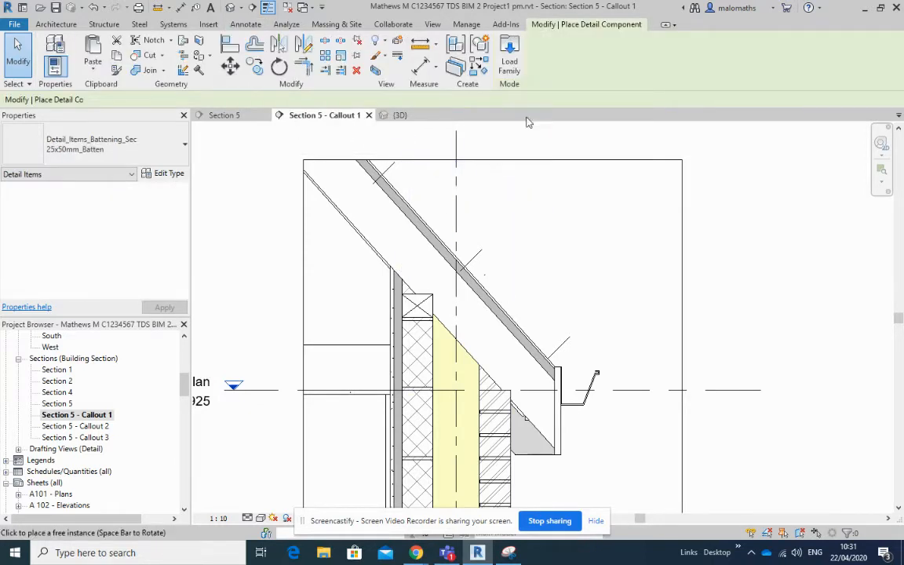
{"action": "left_click", "coordinate": [509, 54]}
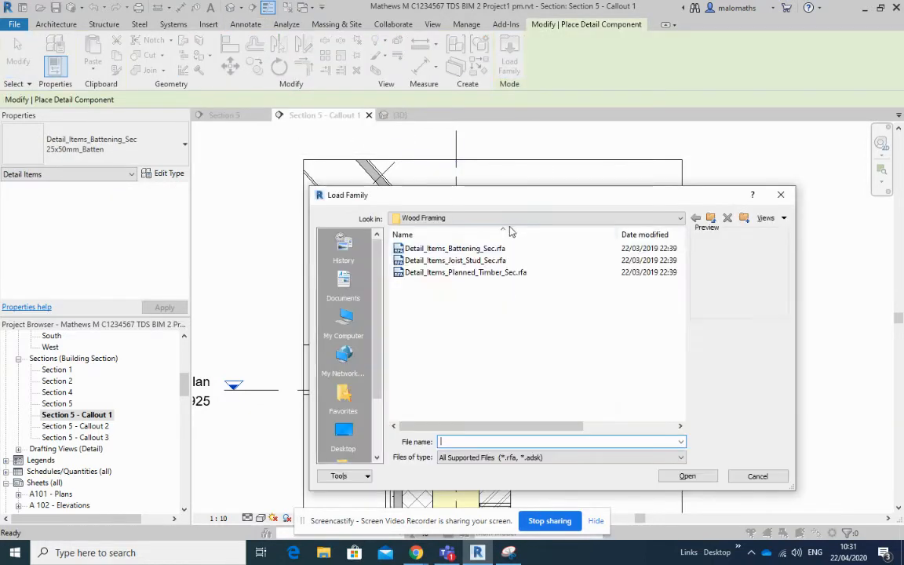
{"action": "left_click", "coordinate": [678, 218]}
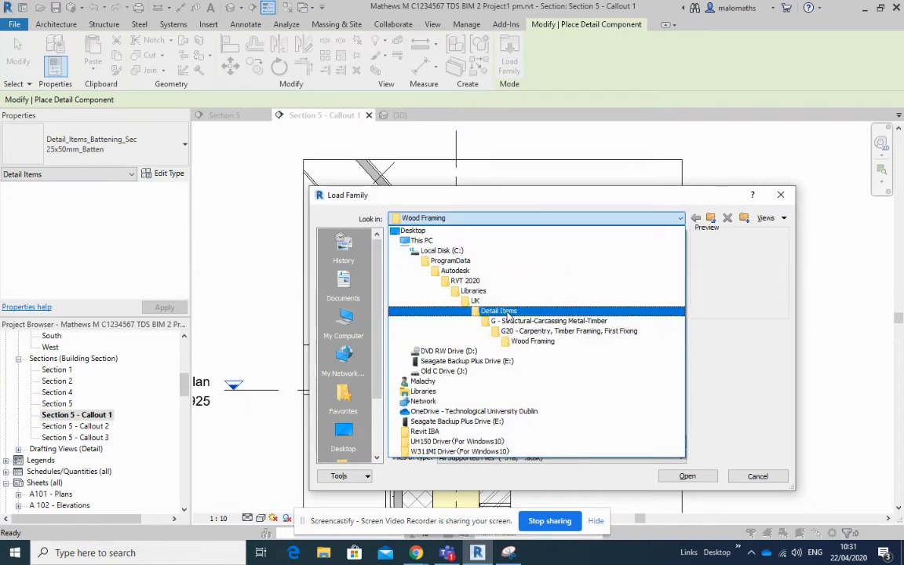
{"action": "left_click", "coordinate": [506, 311]}
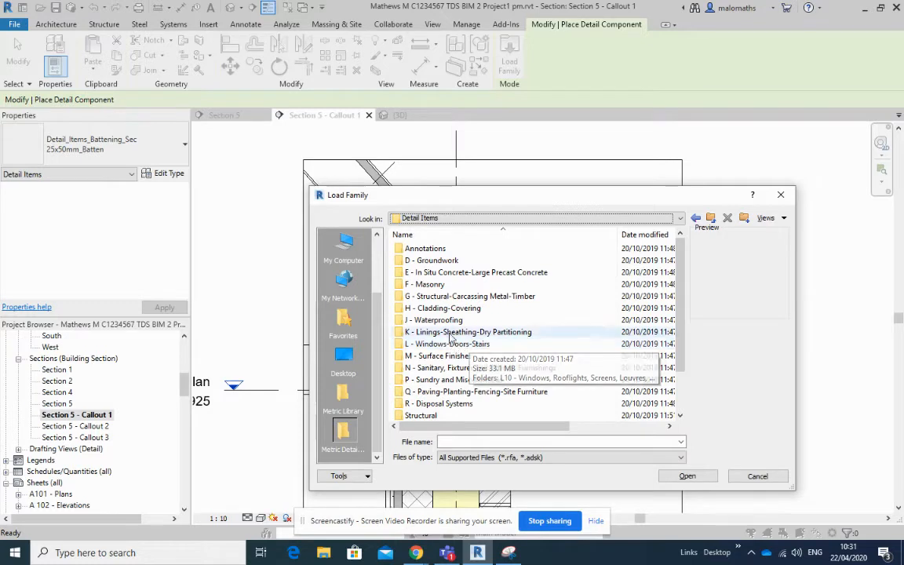
{"action": "left_click", "coordinate": [451, 308]}
{"action": "double_click", "coordinate": [452, 308]}
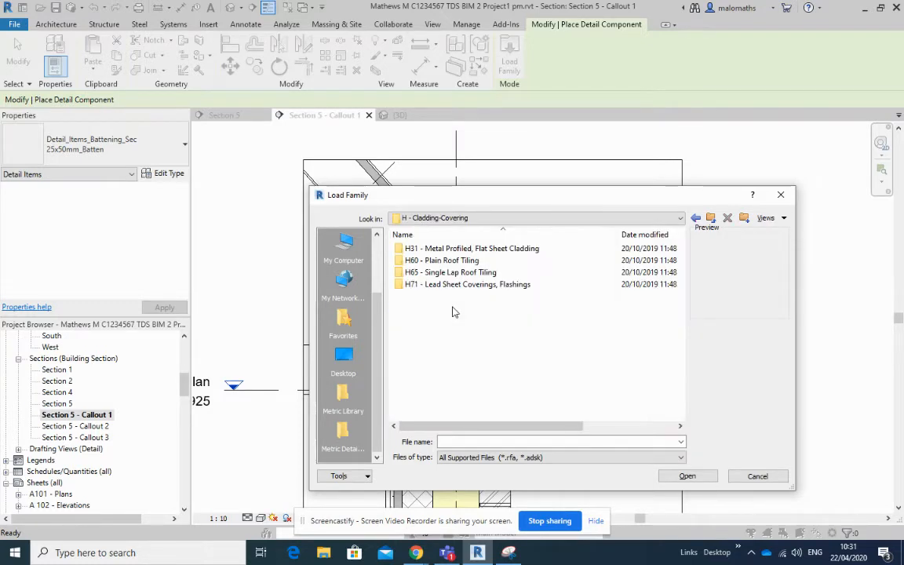
{"action": "double_click", "coordinate": [468, 260]}
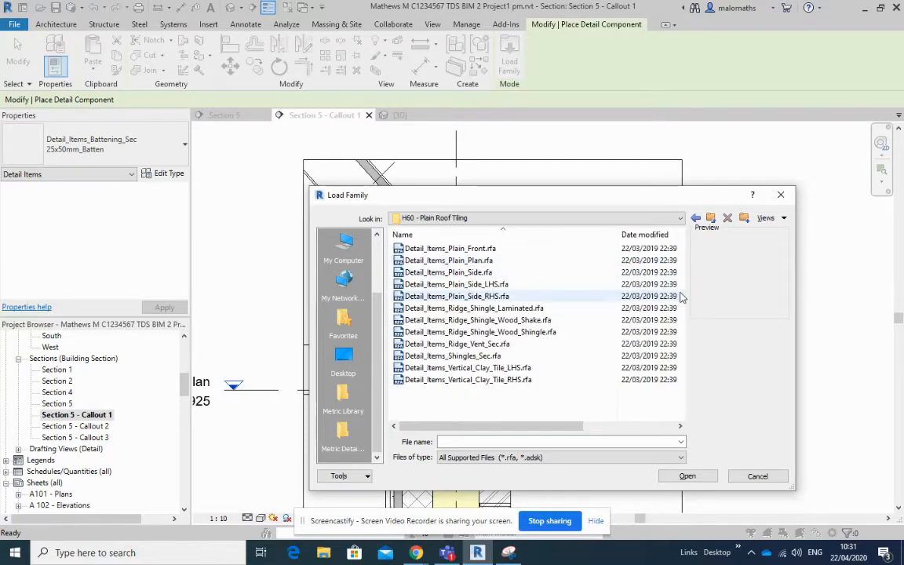
Preview the plain tile families from Detail_Items_Plain_Front to Detail_Items_Plain_Side_RHS without loading any.
{"action": "left_click", "coordinate": [477, 250]}
{"action": "key", "text": "Down"}
{"action": "key", "text": "Down"}
{"action": "key", "text": "Down"}
{"action": "key", "text": "Down"}
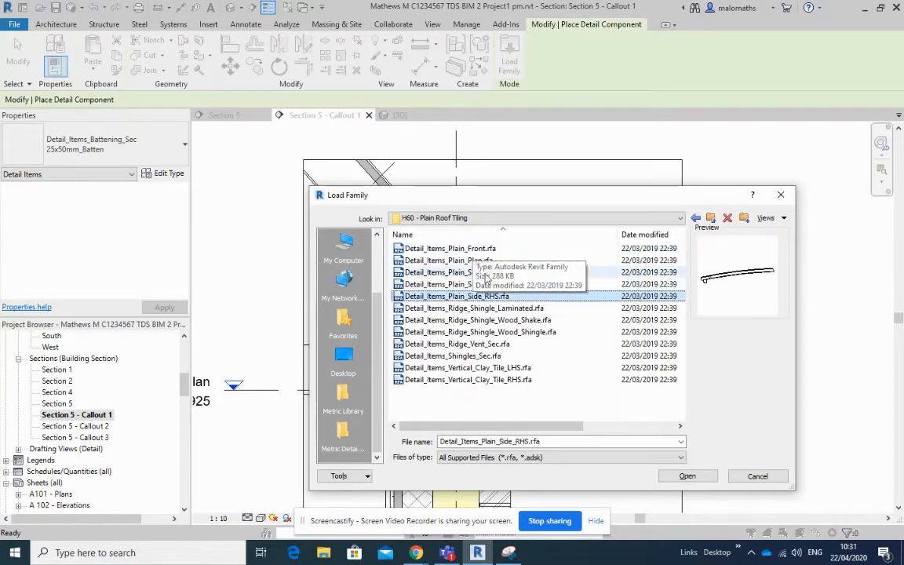
{"action": "left_click", "coordinate": [754, 476]}
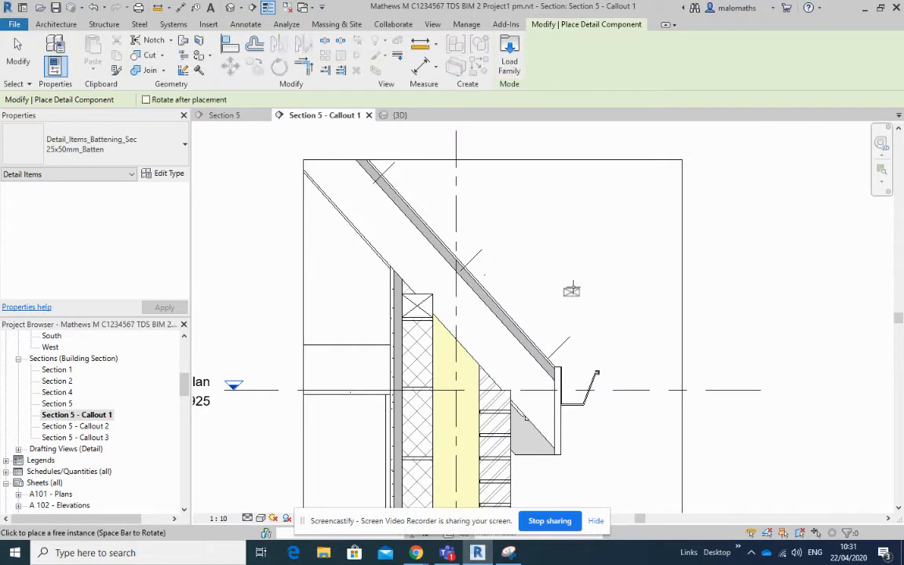
{"action": "key", "text": "Escape"}
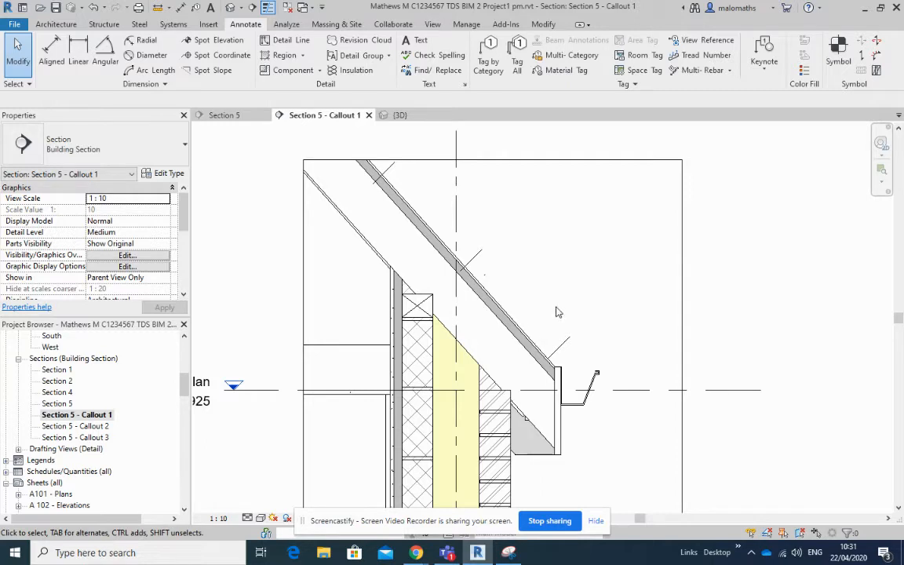
Load the Detail_Items_Battening_Sec detail component from the Wood Framing folder with the 25x50mm_Batten type for the Type B Series 450mm span.
{"action": "left_click", "coordinate": [319, 70]}
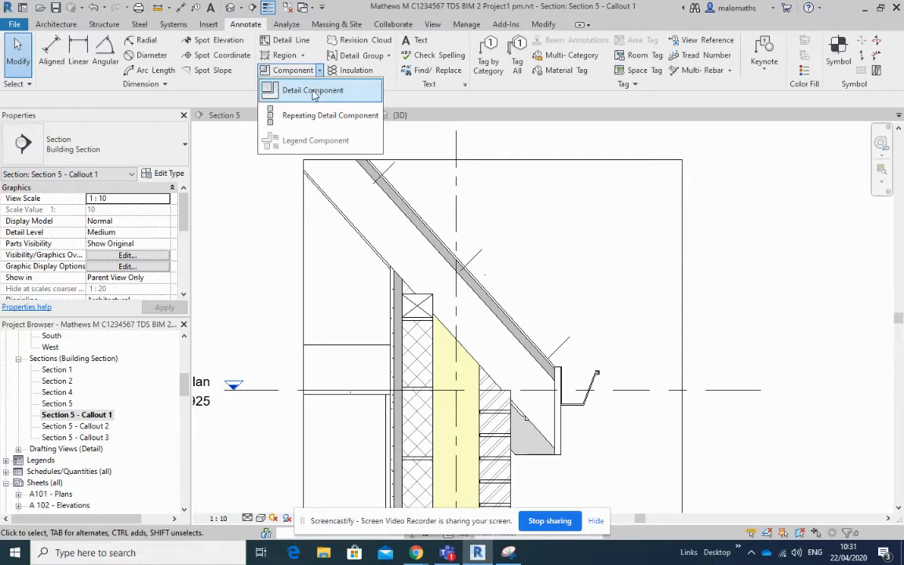
{"action": "left_click", "coordinate": [312, 92]}
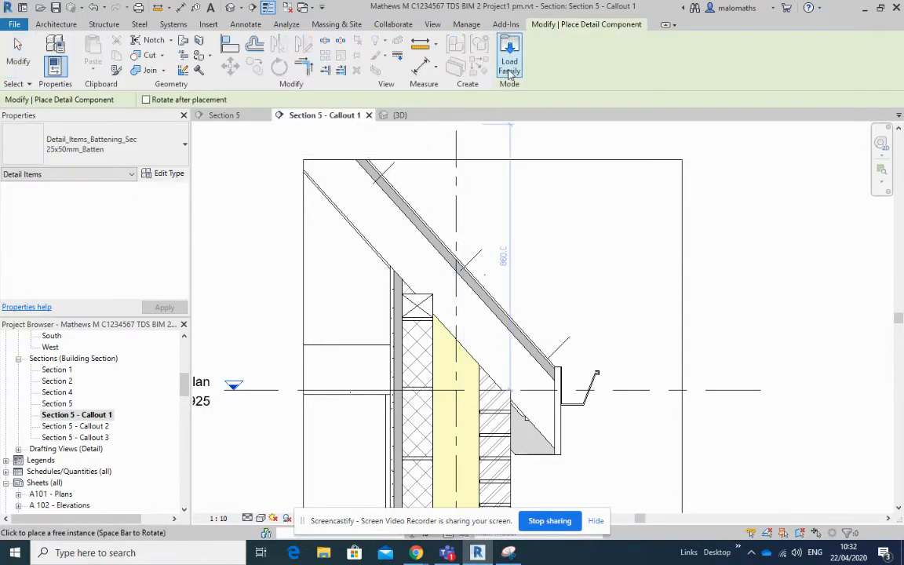
{"action": "left_click", "coordinate": [509, 63]}
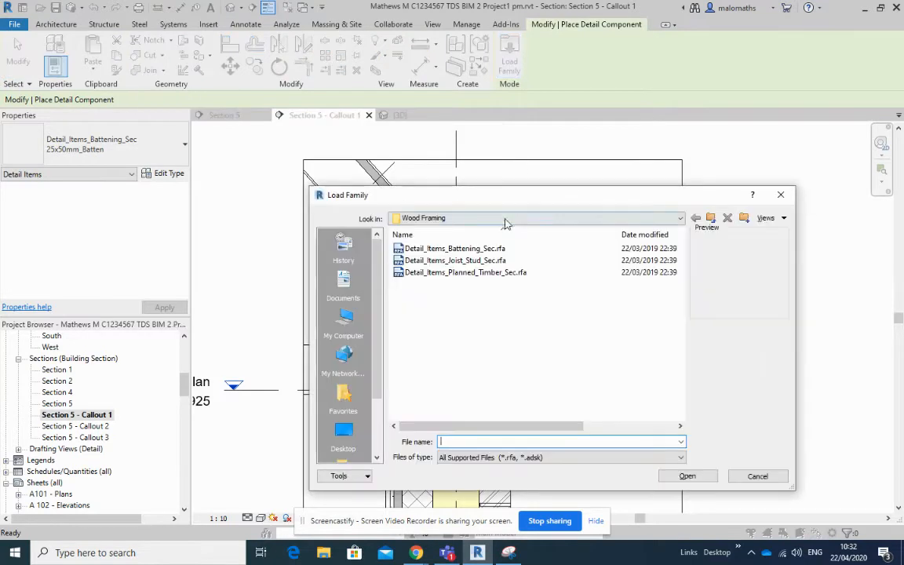
{"action": "left_click", "coordinate": [679, 218]}
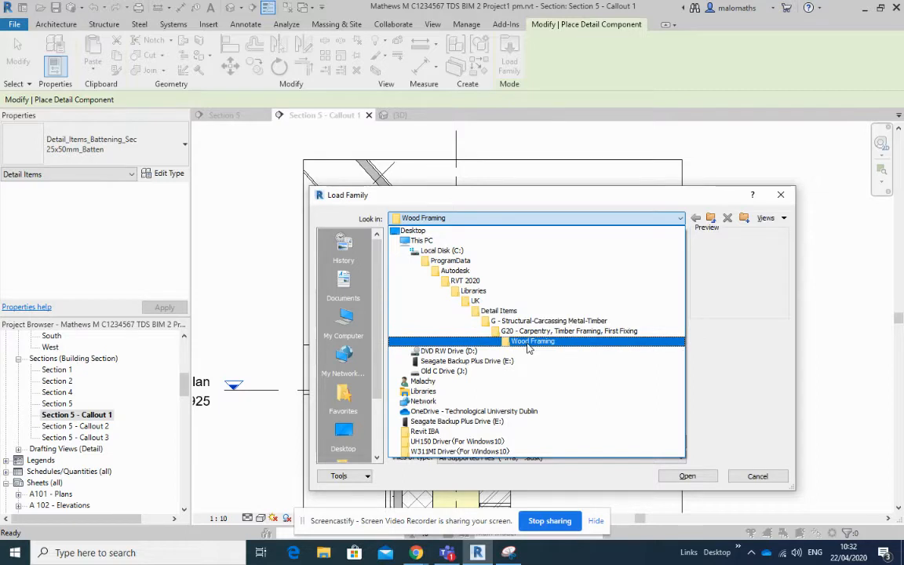
{"action": "left_click", "coordinate": [528, 344]}
{"action": "double_click", "coordinate": [460, 252]}
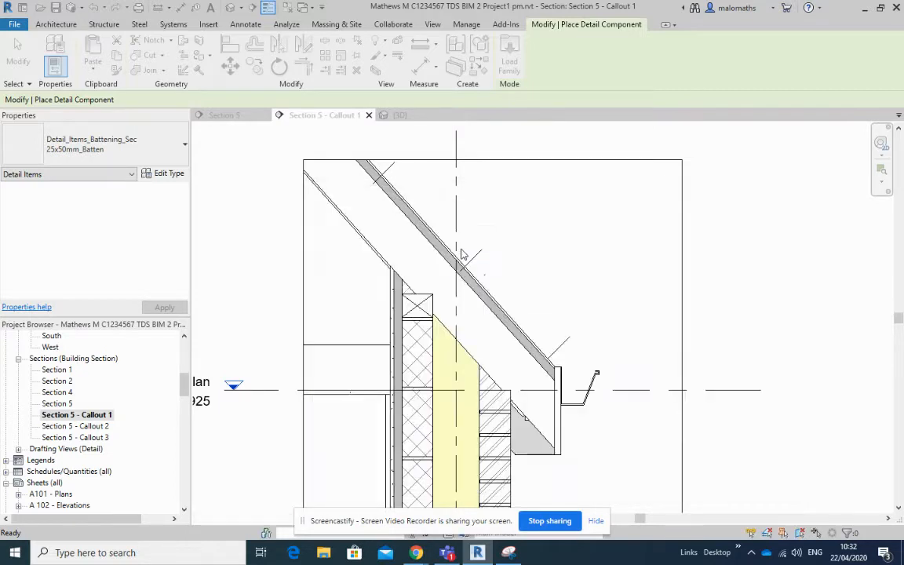
{"action": "scroll", "coordinate": [380, 280], "scroll_direction": "down", "scroll_amount": 3}
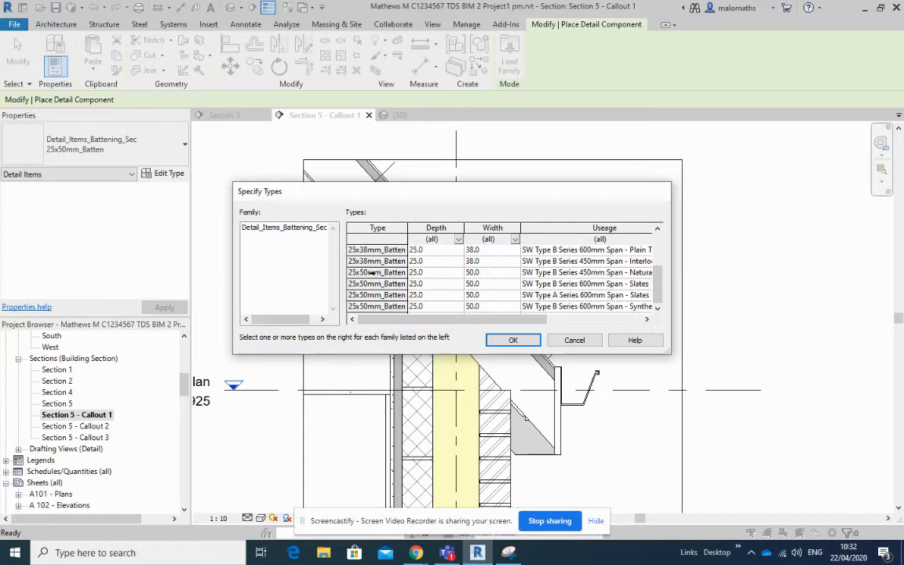
{"action": "left_click", "coordinate": [372, 272]}
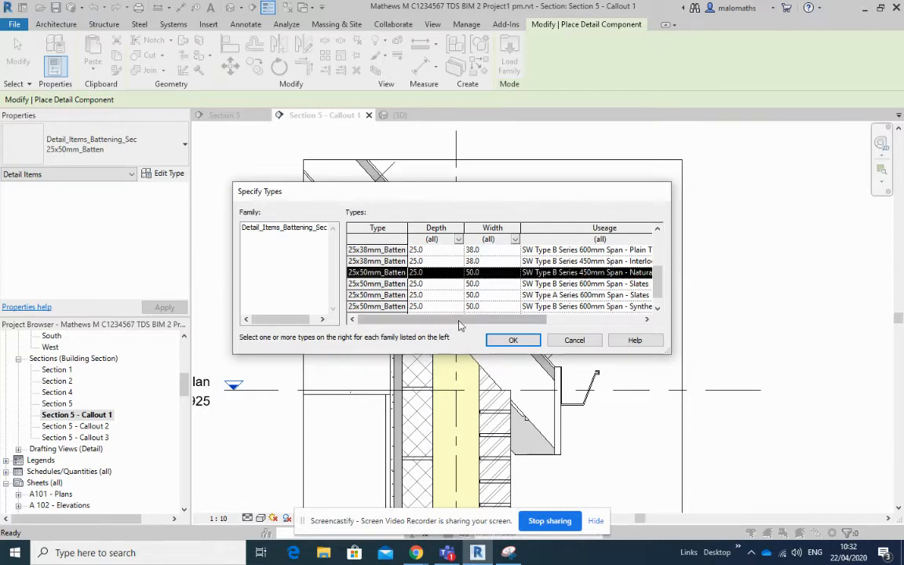
{"action": "left_click", "coordinate": [510, 340]}
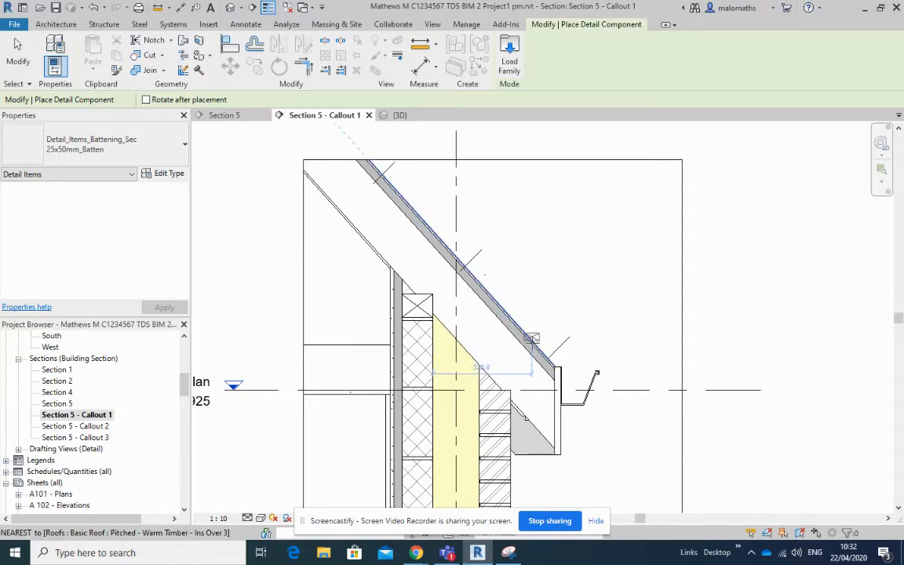
Place one 25x50mm batten rotated to the roof slope inside the grey roof layer, just above the fascia at the eaves.
{"action": "scroll", "coordinate": [531, 338], "scroll_direction": "up", "scroll_amount": 5}
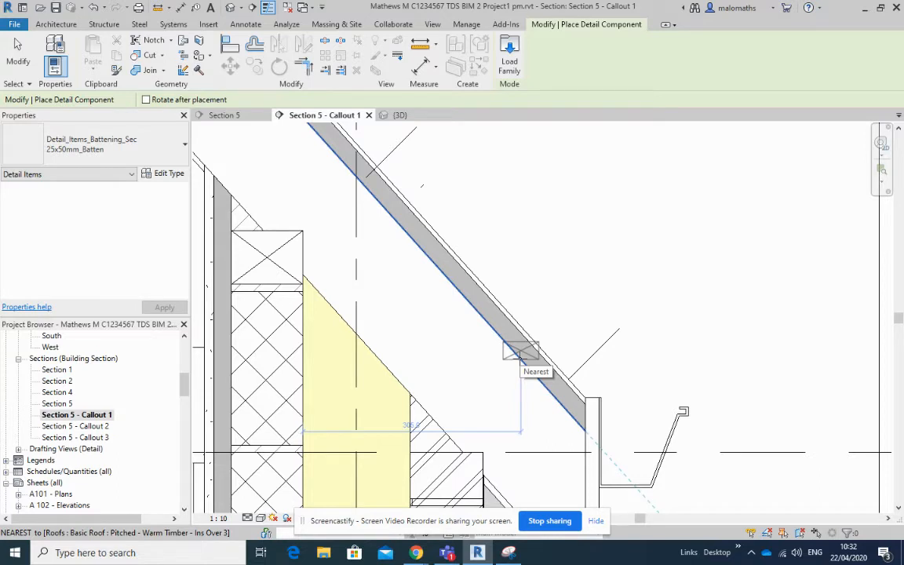
{"action": "key", "text": "space"}
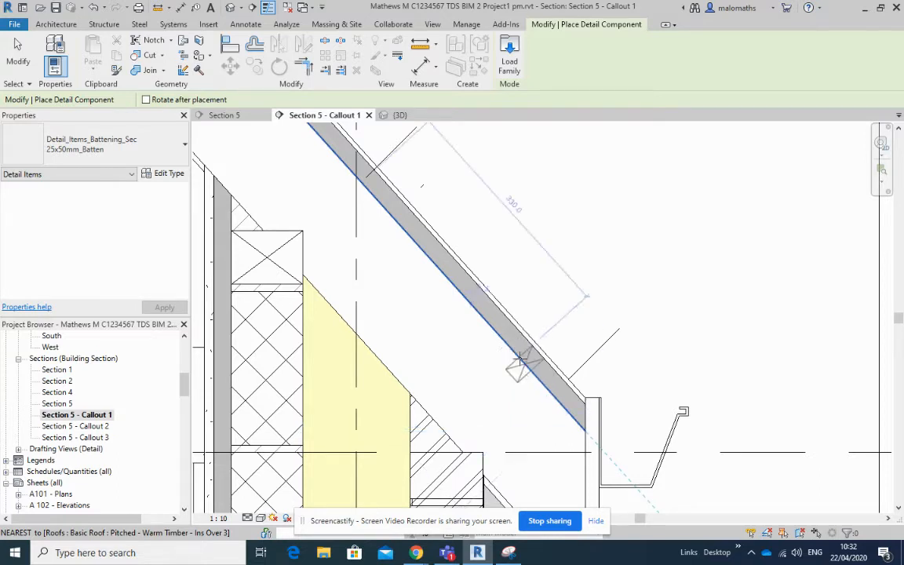
{"action": "key", "text": "space"}
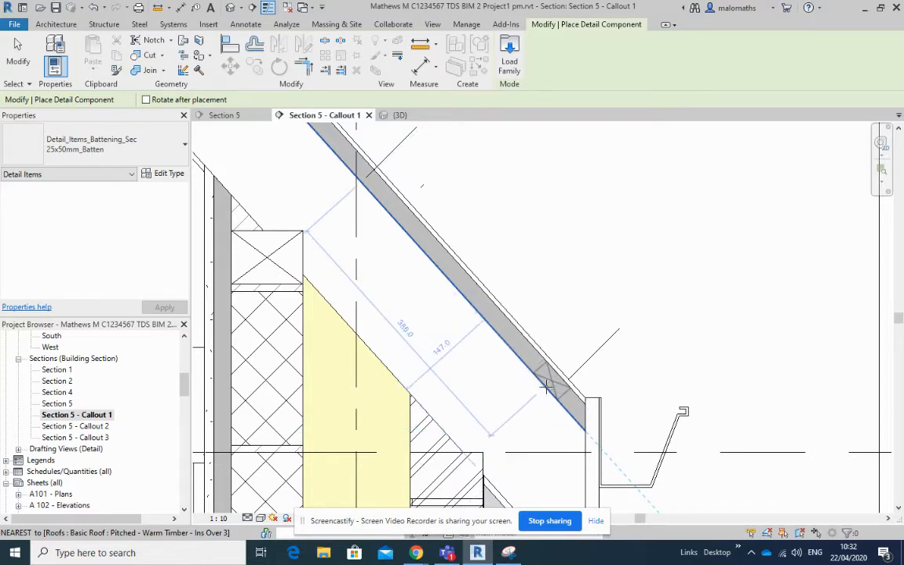
{"action": "left_click", "coordinate": [548, 383]}
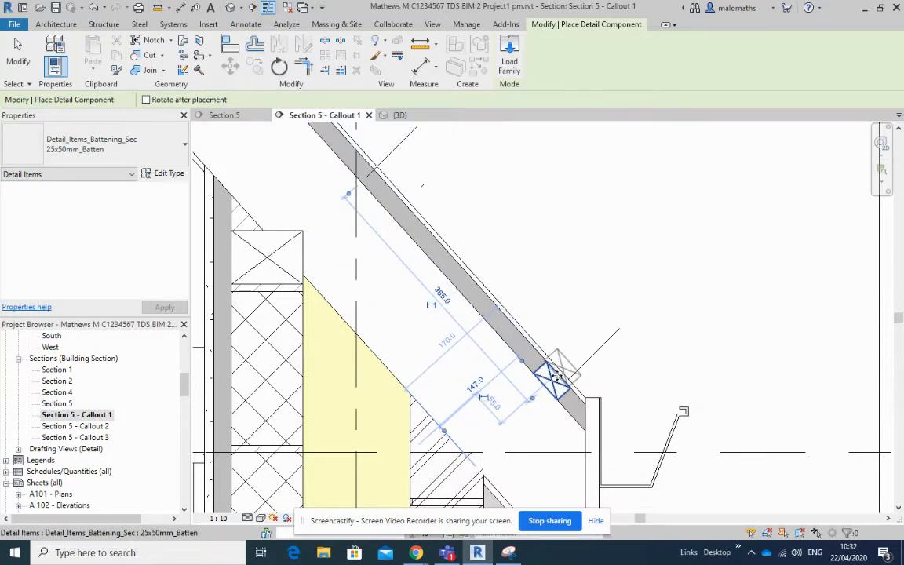
{"action": "scroll", "coordinate": [558, 374], "scroll_direction": "up", "scroll_amount": 1}
{"action": "scroll", "coordinate": [559, 373], "scroll_direction": "up", "scroll_amount": 2}
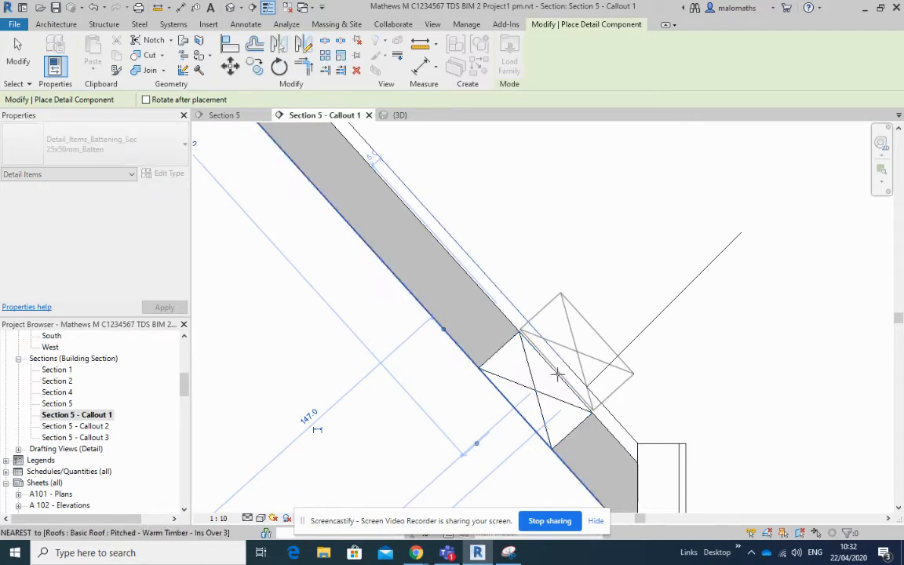
{"action": "scroll", "coordinate": [591, 313], "scroll_direction": "down", "scroll_amount": 2}
{"action": "key", "text": "Escape"}
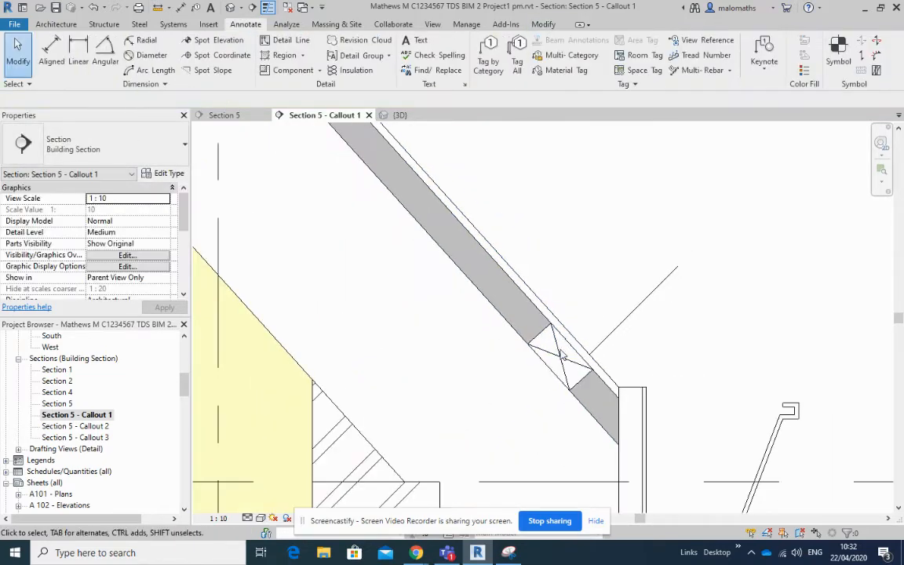
Copy the eaves batten perpendicular to the slope so a second batten sits directly on its upper face.
{"action": "left_click", "coordinate": [509, 320]}
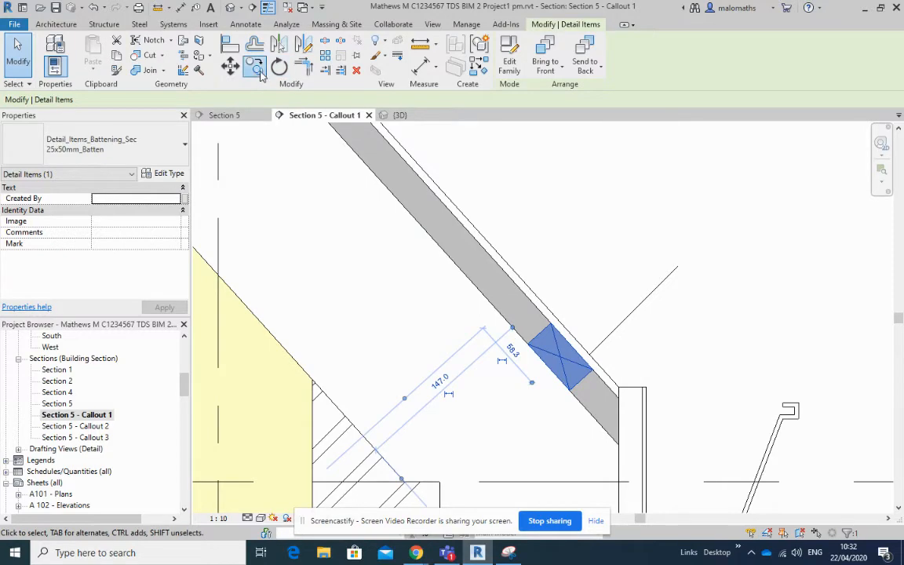
{"action": "left_click", "coordinate": [254, 67]}
{"action": "left_click", "coordinate": [534, 344]}
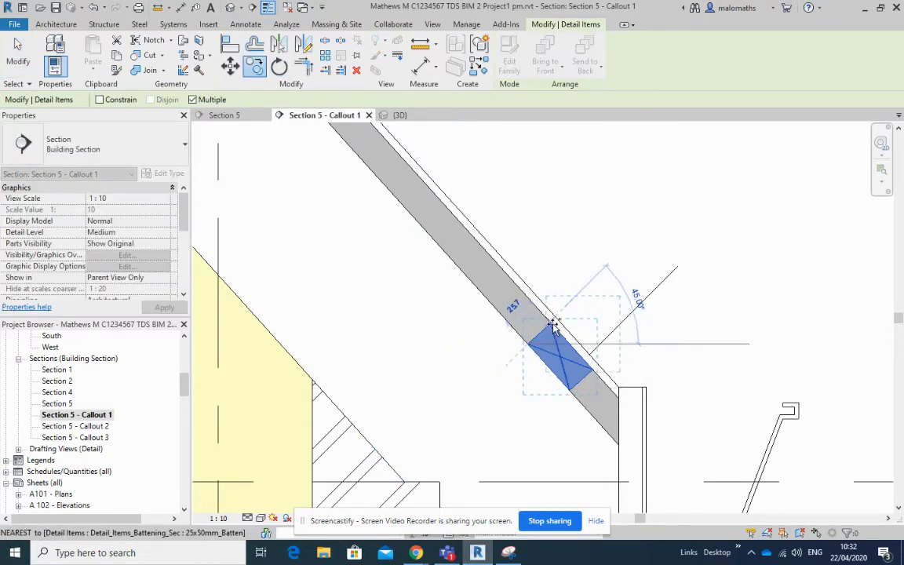
{"action": "left_click", "coordinate": [549, 323]}
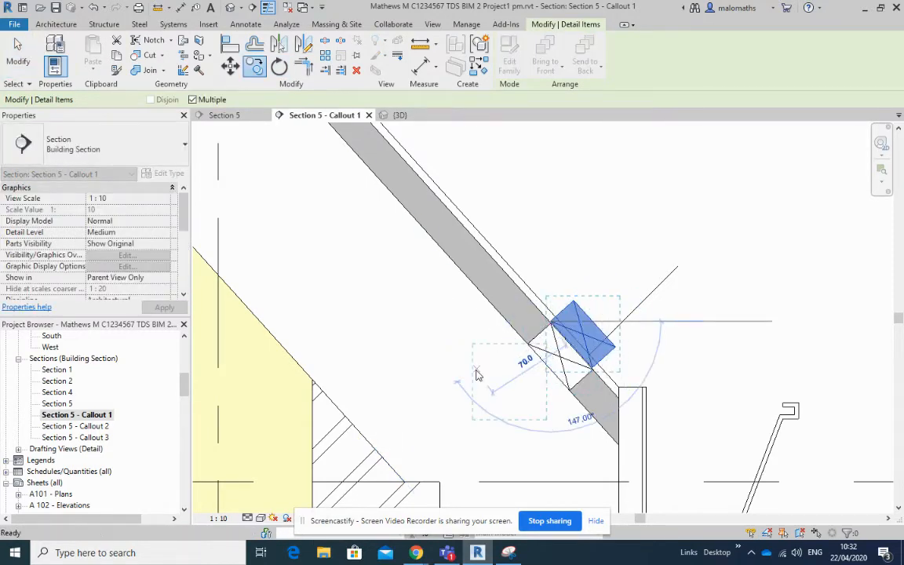
{"action": "key", "text": "Escape"}
{"action": "key", "text": "Escape"}
Copy the lower eaves batten about 415 mm up the slope to the middle marker line, keeping it in the grey roof layer.
{"action": "scroll", "coordinate": [475, 375], "scroll_direction": "down", "scroll_amount": 3}
{"action": "scroll", "coordinate": [477, 376], "scroll_direction": "down", "scroll_amount": 3}
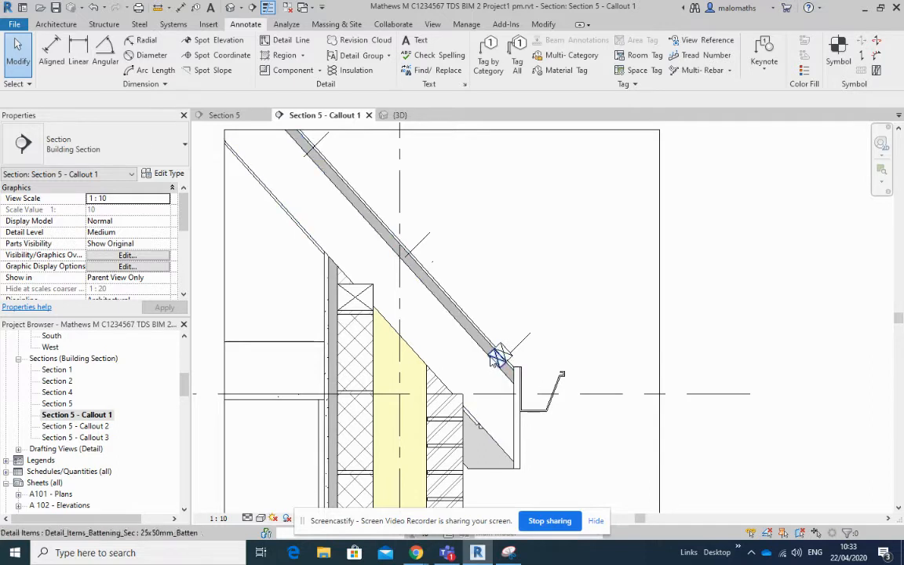
{"action": "left_click", "coordinate": [497, 357]}
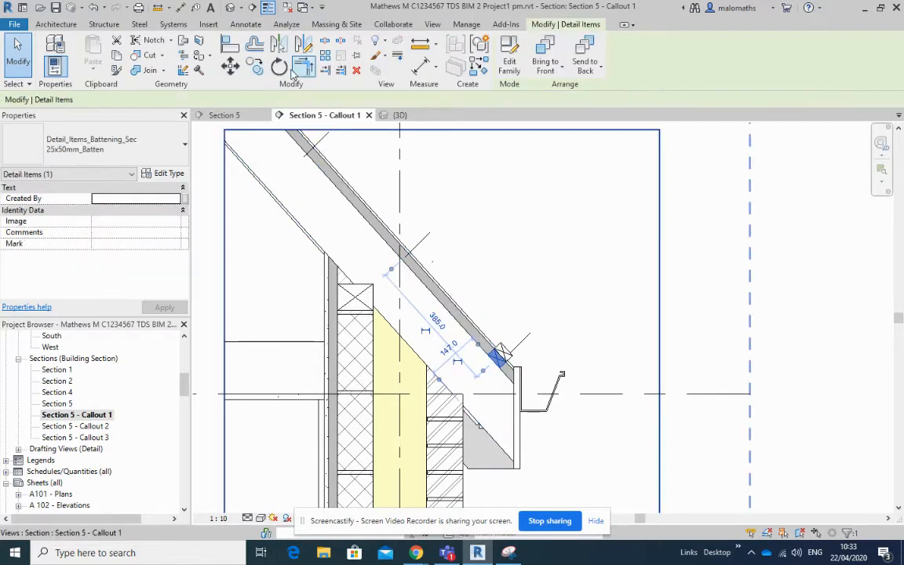
{"action": "left_click", "coordinate": [256, 67]}
{"action": "scroll", "coordinate": [477, 363], "scroll_direction": "up", "scroll_amount": 4}
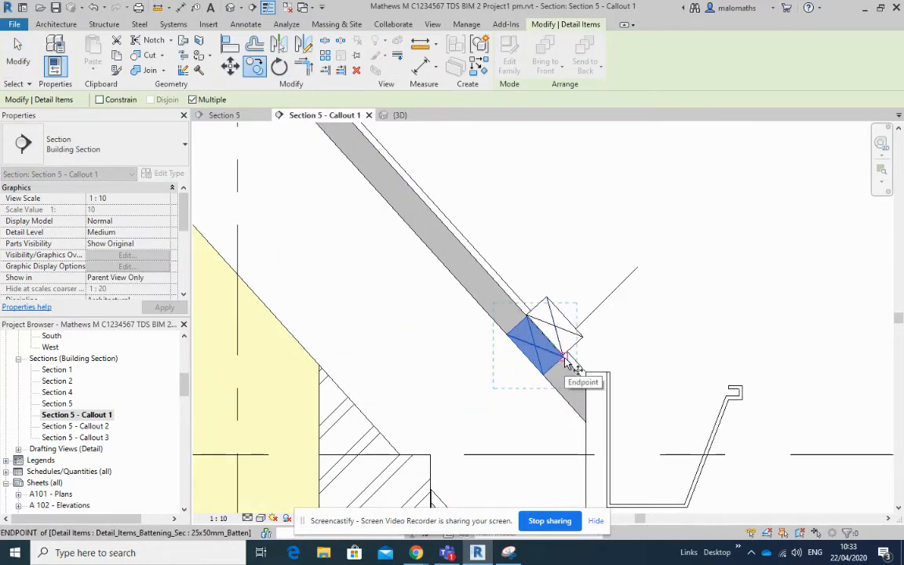
{"action": "left_click", "coordinate": [565, 361]}
{"action": "scroll", "coordinate": [480, 413], "scroll_direction": "down", "scroll_amount": 3}
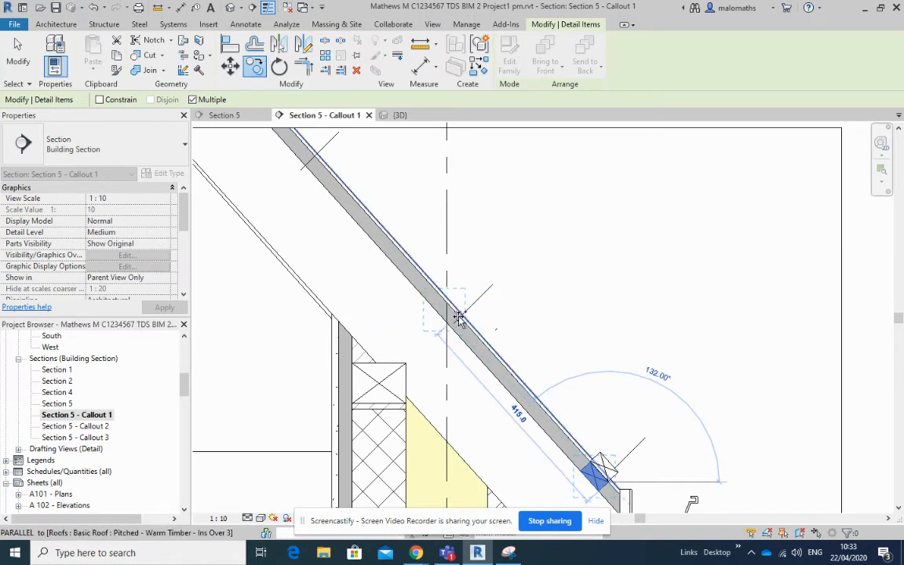
{"action": "left_click", "coordinate": [459, 317]}
Place another copy of the batten in the grey roof layer at the uppermost marker line, near the callout's top edge.
{"action": "middle_click_drag", "start_coordinate": [469, 382], "coordinate": [527, 463]}
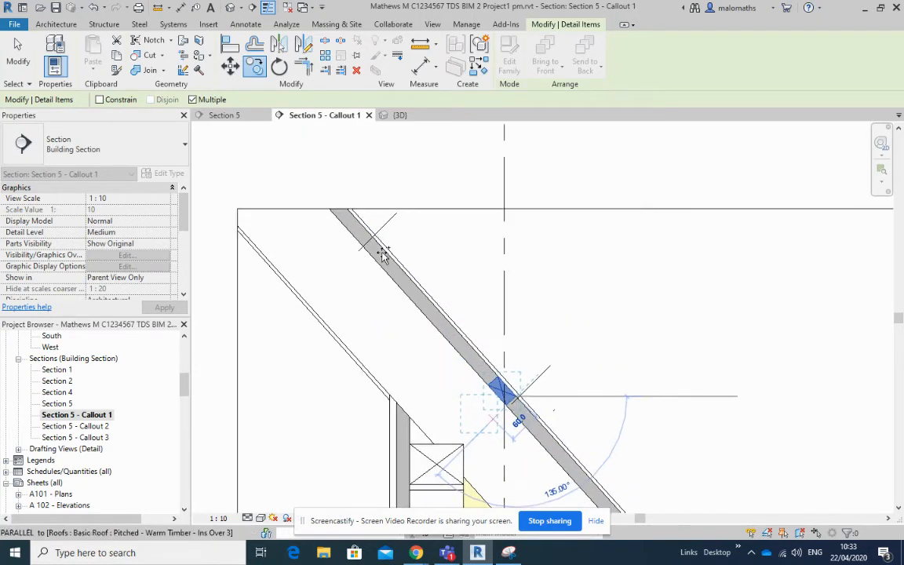
{"action": "left_click", "coordinate": [373, 240]}
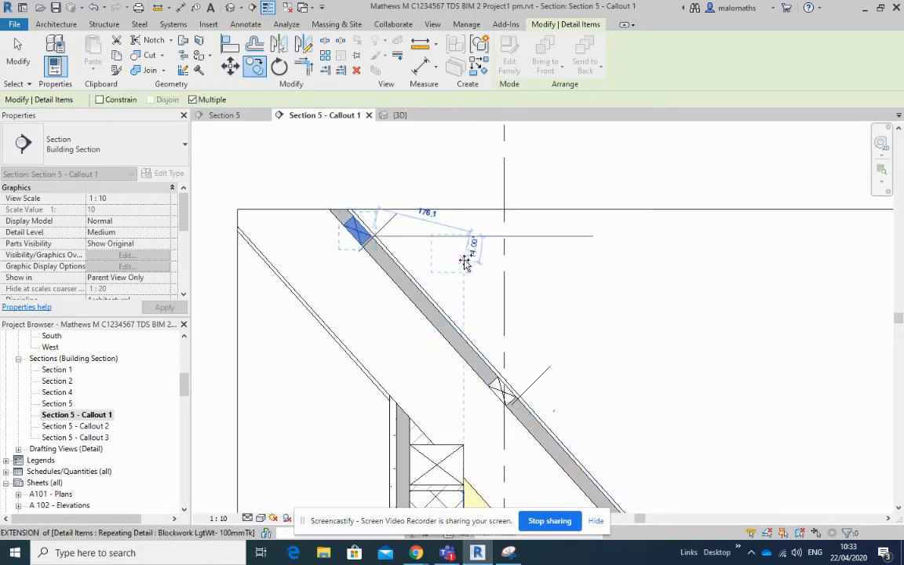
{"action": "key", "text": "Escape"}
{"action": "key", "text": "Escape"}
{"action": "scroll", "coordinate": [518, 321], "scroll_direction": "down", "scroll_amount": 3}
{"action": "scroll", "coordinate": [547, 320], "scroll_direction": "down", "scroll_amount": 2}
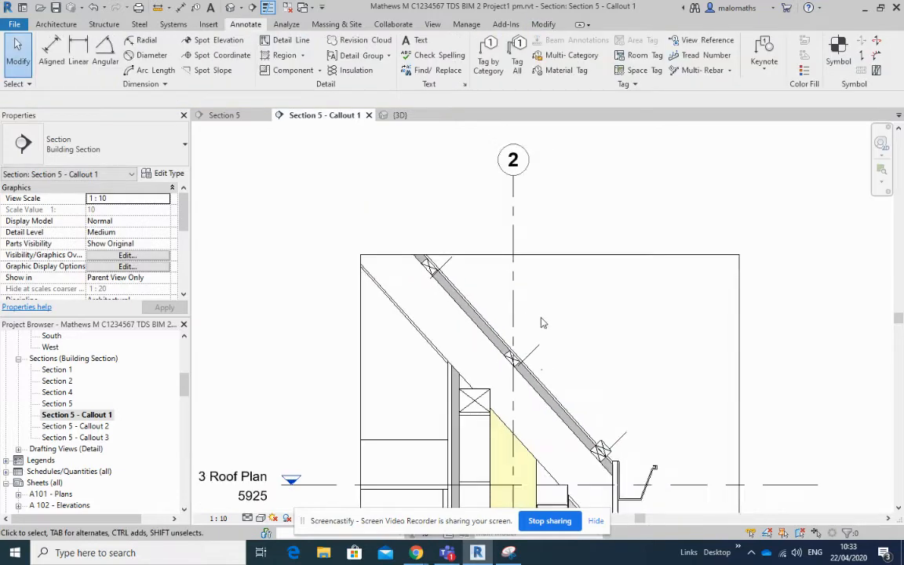
Draw a Medium Lines detail line about 555 mm long from the roof layer just above the middle batten to beyond the upper eaves batten.
{"action": "middle_click_drag", "start_coordinate": [568, 326], "coordinate": [509, 320]}
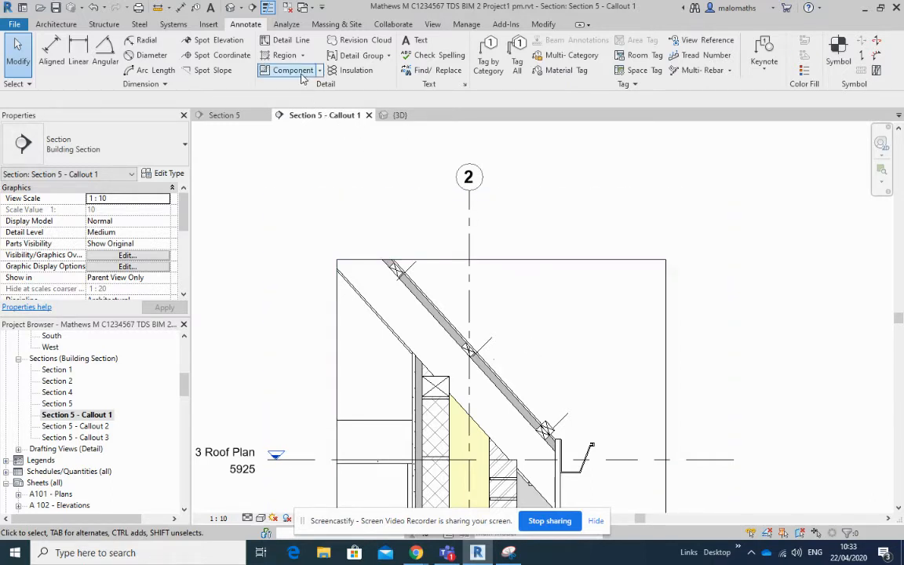
{"action": "left_click", "coordinate": [294, 45]}
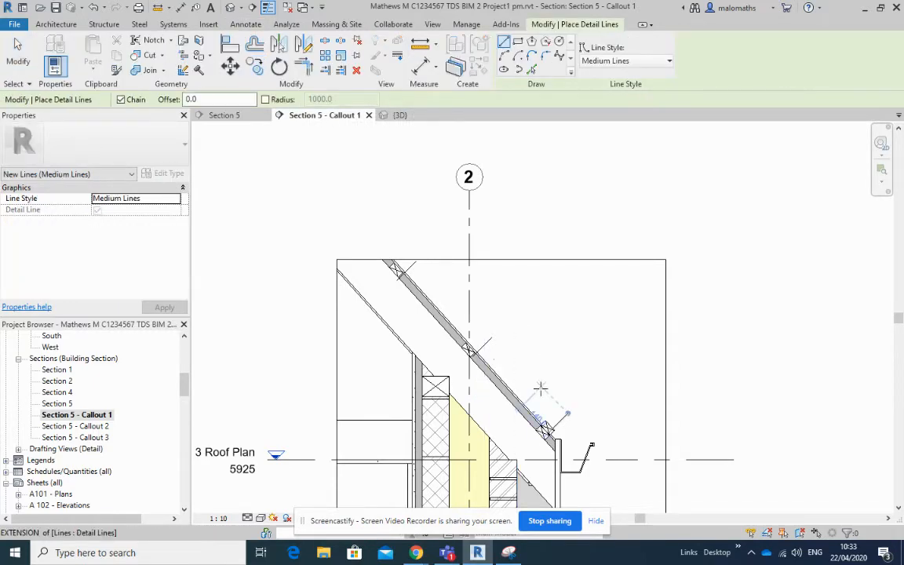
{"action": "scroll", "coordinate": [544, 388], "scroll_direction": "up", "scroll_amount": 4}
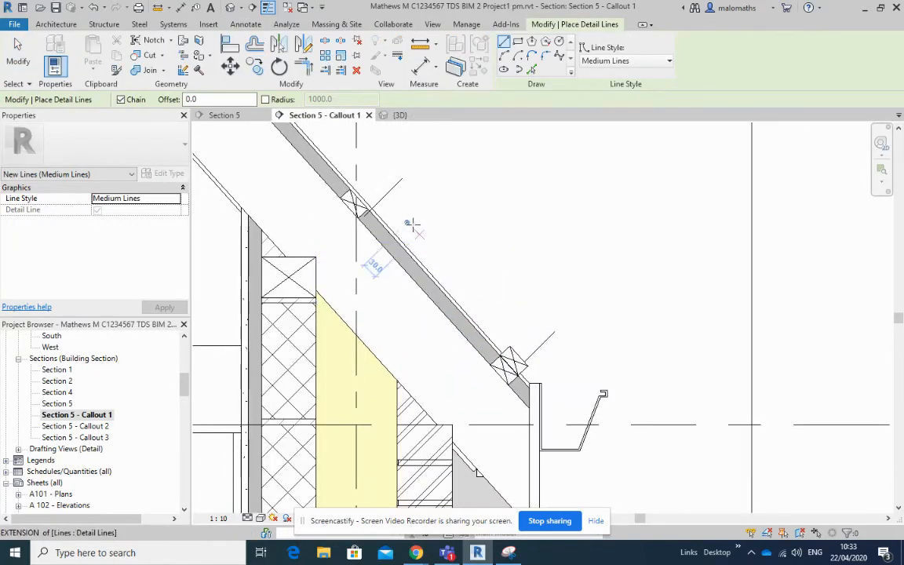
{"action": "scroll", "coordinate": [357, 191], "scroll_direction": "up", "scroll_amount": 3}
{"action": "scroll", "coordinate": [357, 190], "scroll_direction": "up", "scroll_amount": 2}
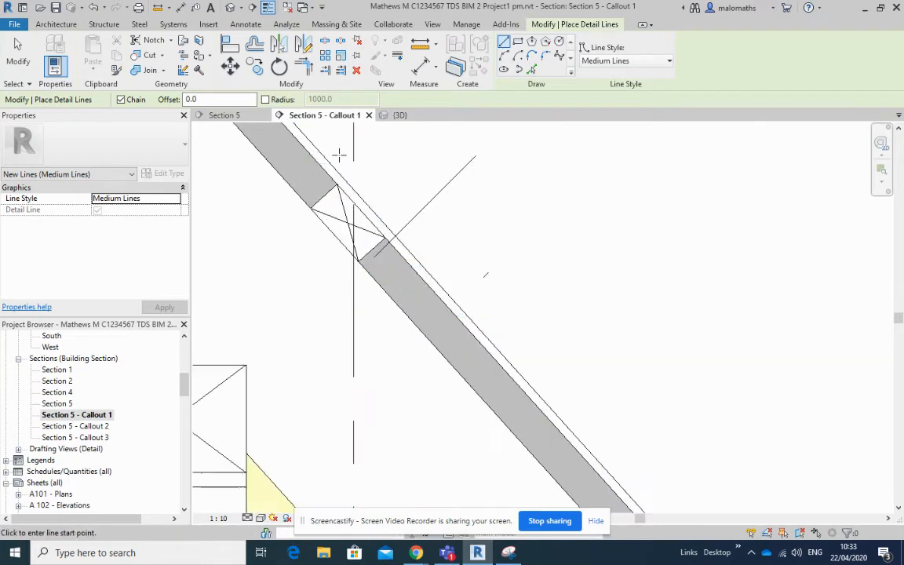
{"action": "middle_click_drag", "start_coordinate": [363, 173], "coordinate": [416, 230]}
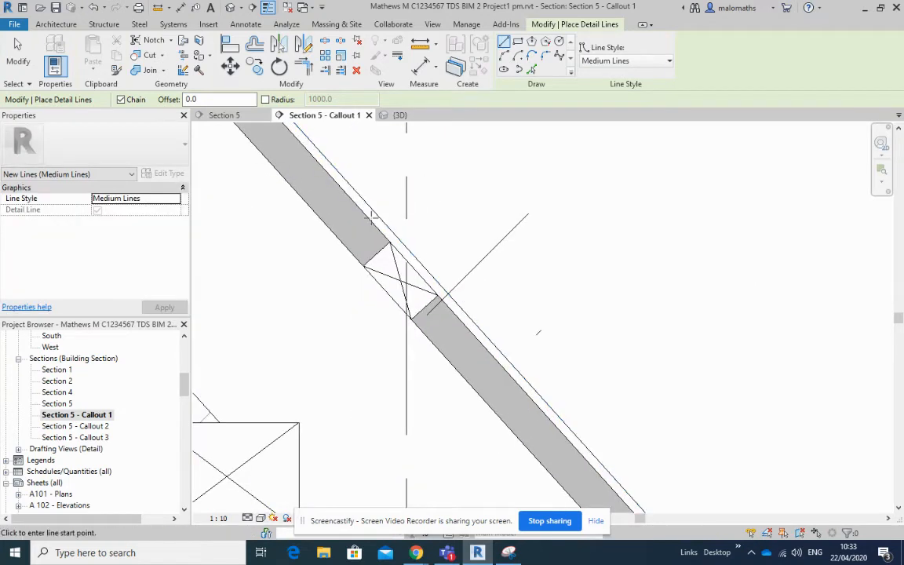
{"action": "left_click", "coordinate": [369, 219]}
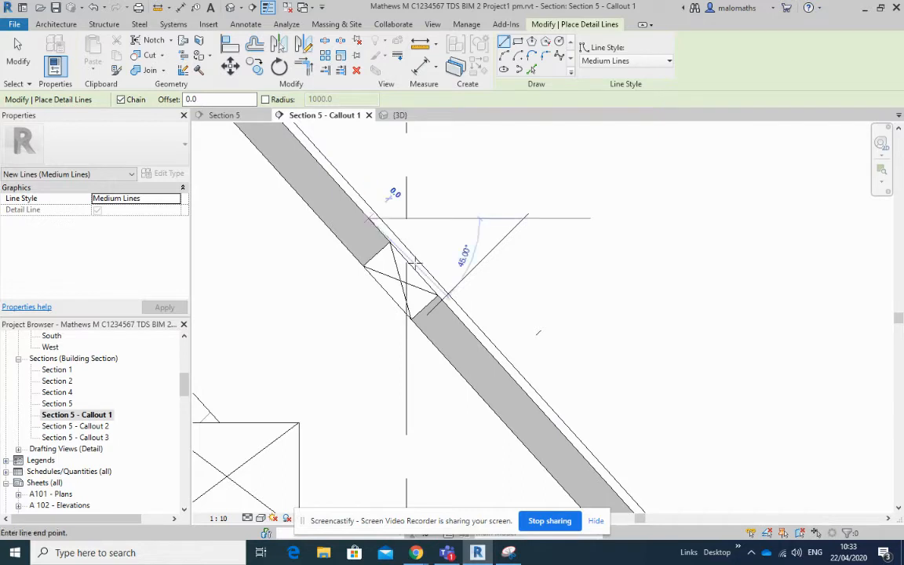
{"action": "scroll", "coordinate": [447, 255], "scroll_direction": "down", "scroll_amount": 2}
{"action": "middle_click_drag", "start_coordinate": [459, 304], "coordinate": [366, 209]}
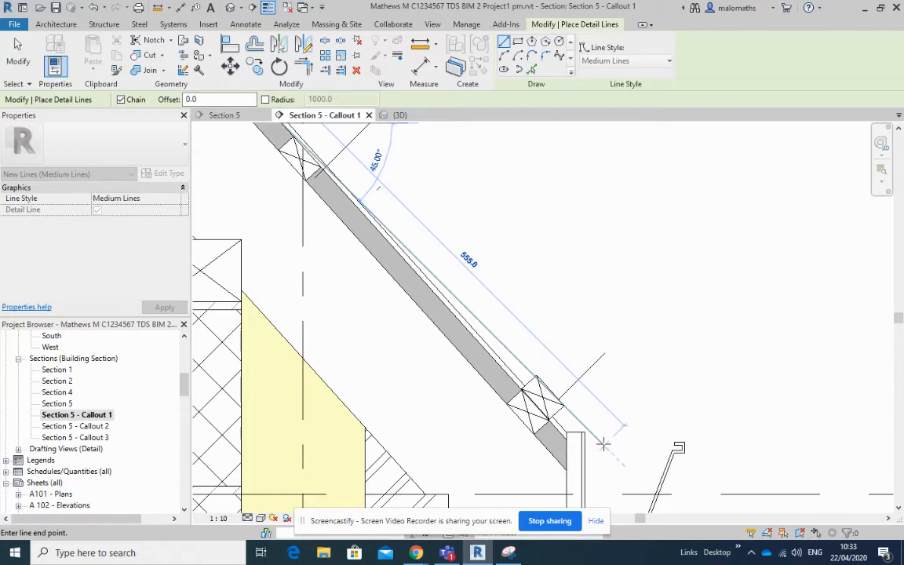
{"action": "left_click", "coordinate": [603, 441]}
Continue from the line's lower end with a short return and a parallel line back up the slope, closing the thin outline near the middle batten.
{"action": "scroll", "coordinate": [604, 441], "scroll_direction": "up", "scroll_amount": 1}
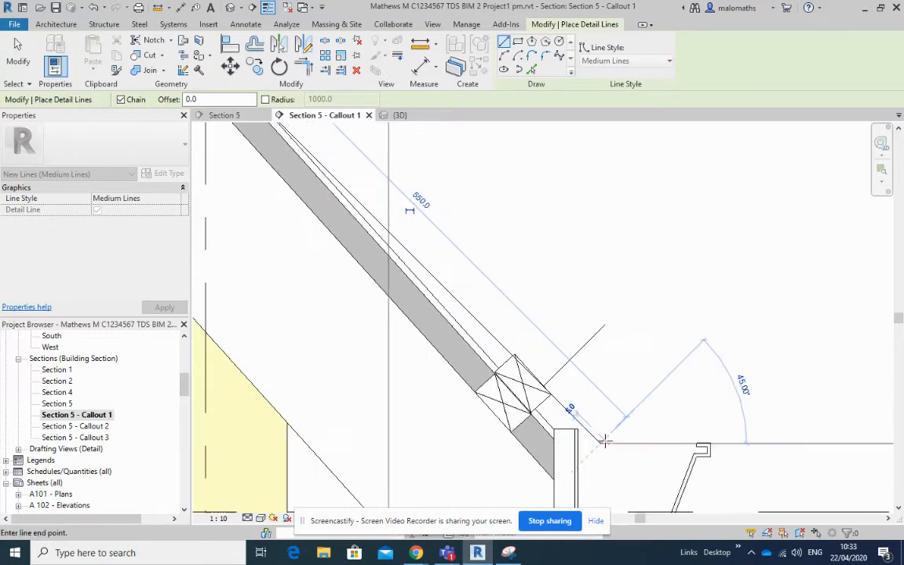
{"action": "scroll", "coordinate": [603, 441], "scroll_direction": "up", "scroll_amount": 1}
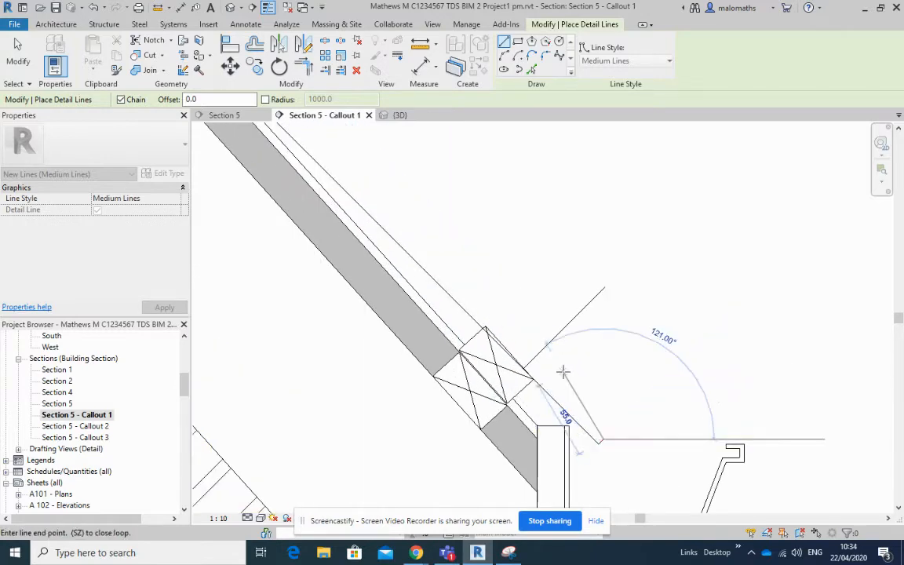
{"action": "scroll", "coordinate": [562, 371], "scroll_direction": "down", "scroll_amount": 1}
{"action": "middle_click_drag", "start_coordinate": [419, 207], "coordinate": [559, 377]}
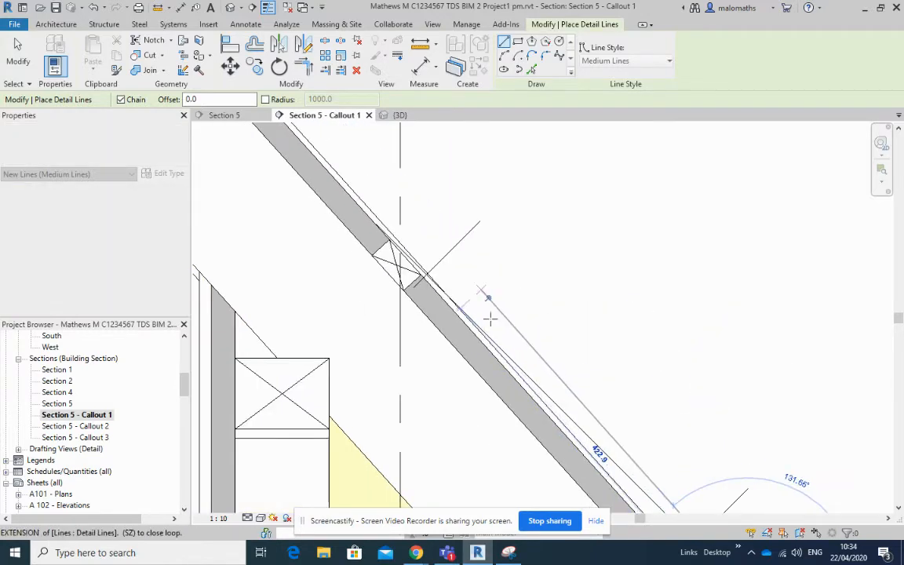
{"action": "middle_click_drag", "start_coordinate": [398, 217], "coordinate": [451, 314]}
{"action": "scroll", "coordinate": [451, 314], "scroll_direction": "up", "scroll_amount": 4}
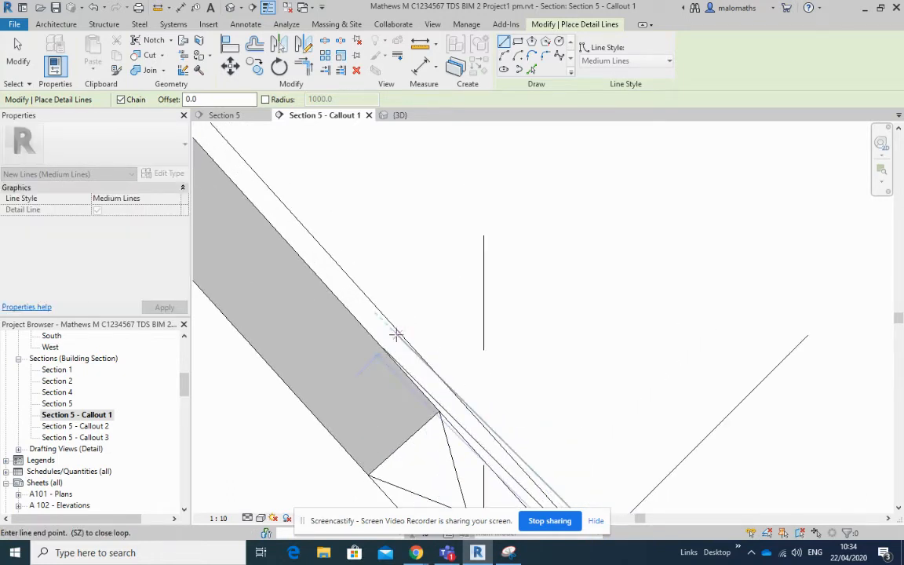
{"action": "left_click", "coordinate": [396, 336]}
{"action": "key", "text": "Escape"}
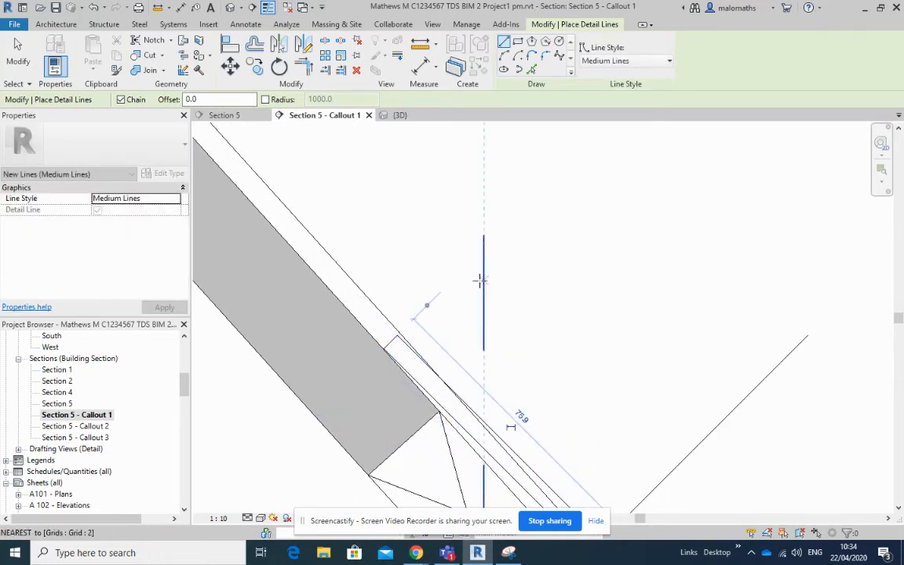
{"action": "key", "text": "Escape"}
Inspect the new thin outline along the roof slope from the middle batten to the gutter, with thin lines off and on.
{"action": "scroll", "coordinate": [503, 280], "scroll_direction": "down", "scroll_amount": 2}
{"action": "scroll", "coordinate": [510, 282], "scroll_direction": "down", "scroll_amount": 4}
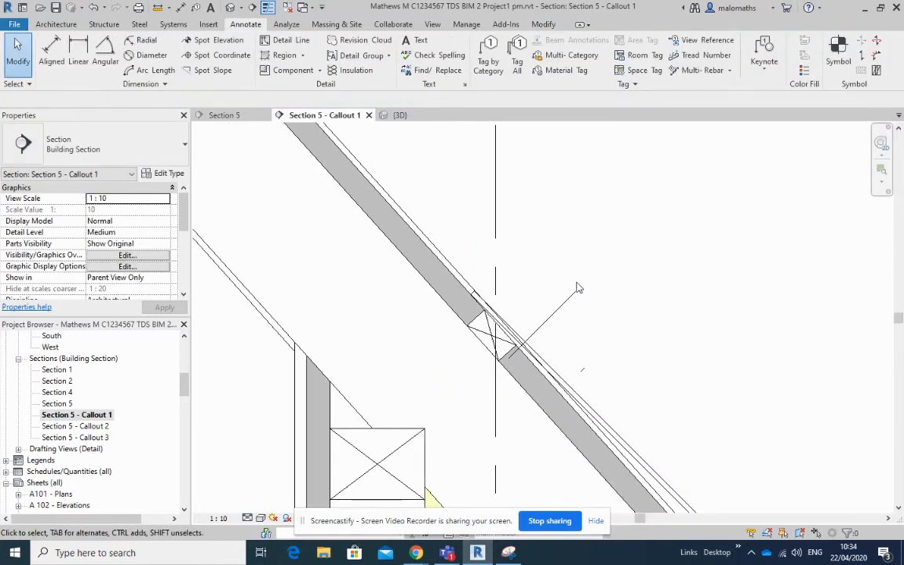
{"action": "middle_click_drag", "start_coordinate": [575, 280], "coordinate": [518, 226]}
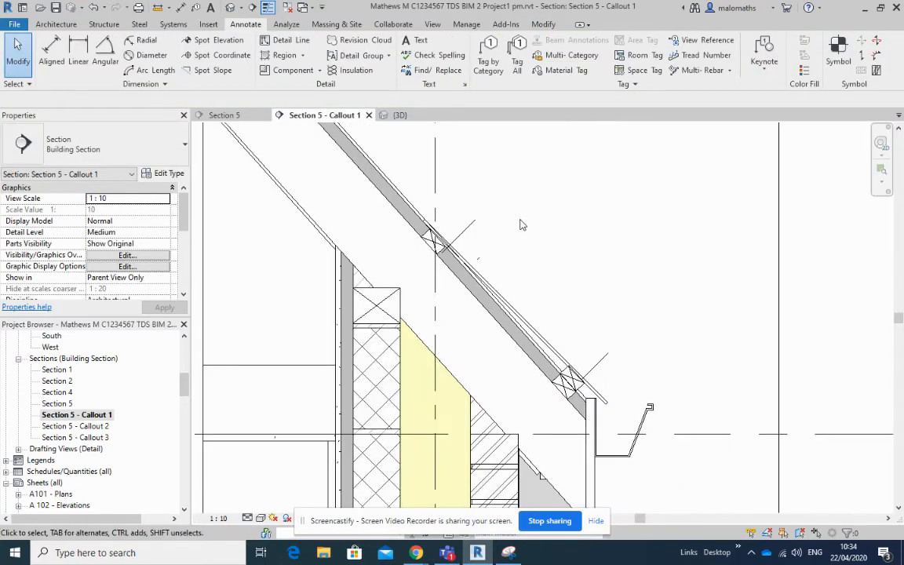
{"action": "middle_click_drag", "start_coordinate": [463, 191], "coordinate": [531, 308]}
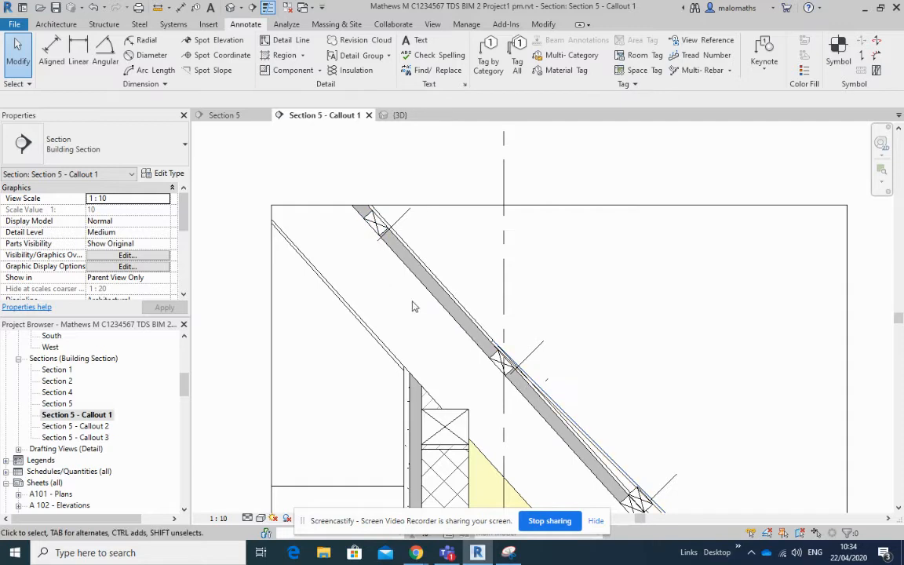
{"action": "scroll", "coordinate": [412, 301], "scroll_direction": "down", "scroll_amount": 1}
{"action": "middle_click_drag", "start_coordinate": [544, 308], "coordinate": [506, 245]}
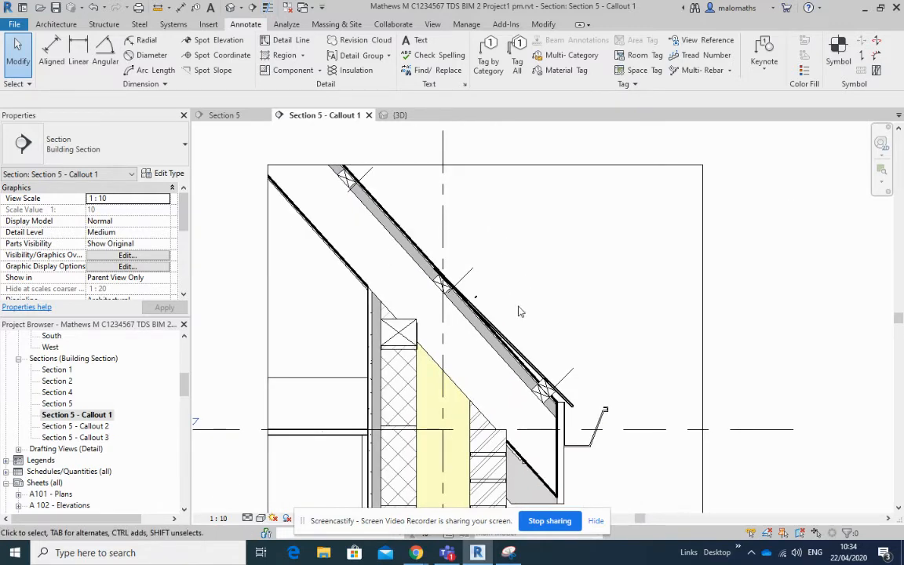
{"action": "scroll", "coordinate": [531, 347], "scroll_direction": "up", "scroll_amount": 2}
{"action": "scroll", "coordinate": [530, 347], "scroll_direction": "up", "scroll_amount": 2}
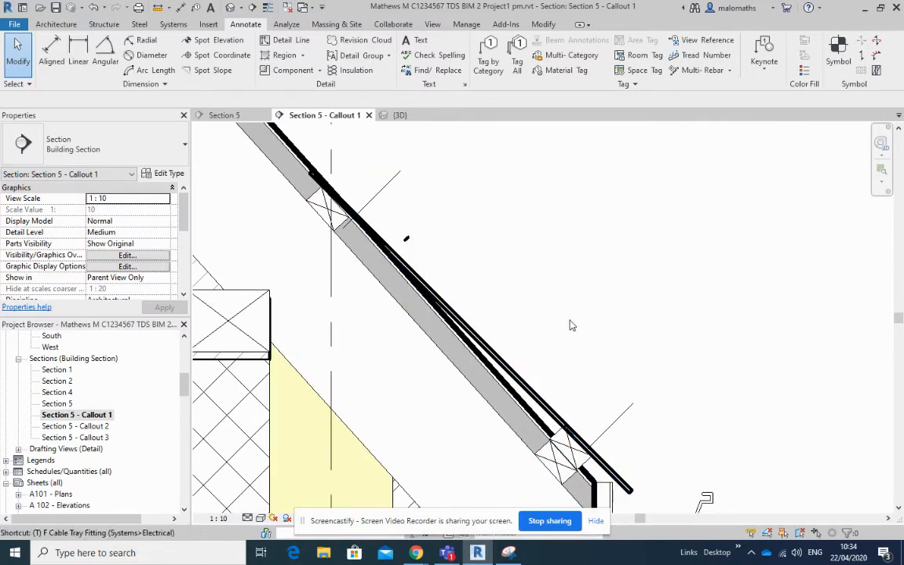
{"action": "scroll", "coordinate": [559, 309], "scroll_direction": "down", "scroll_amount": 1}
{"action": "middle_click_drag", "start_coordinate": [559, 308], "coordinate": [517, 207]}
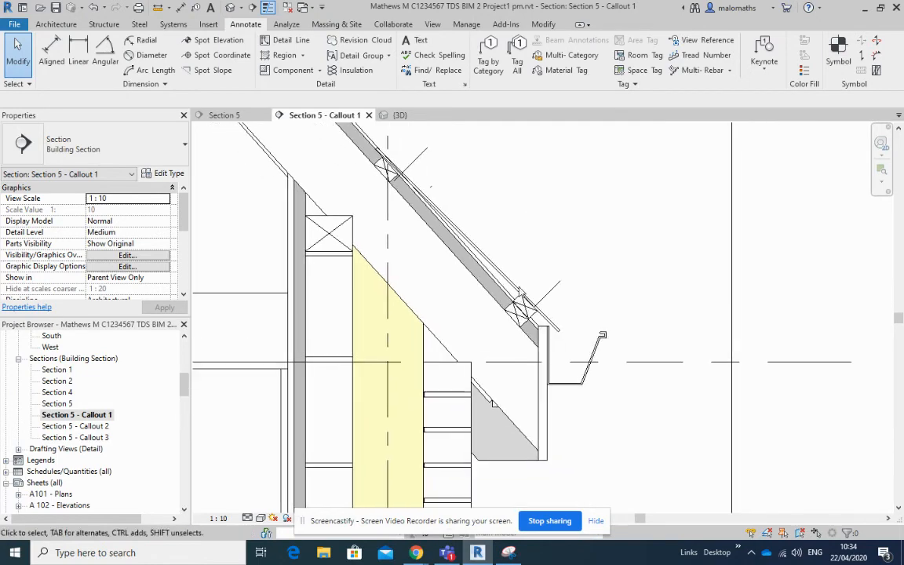
{"action": "middle_click_drag", "start_coordinate": [526, 319], "coordinate": [554, 377]}
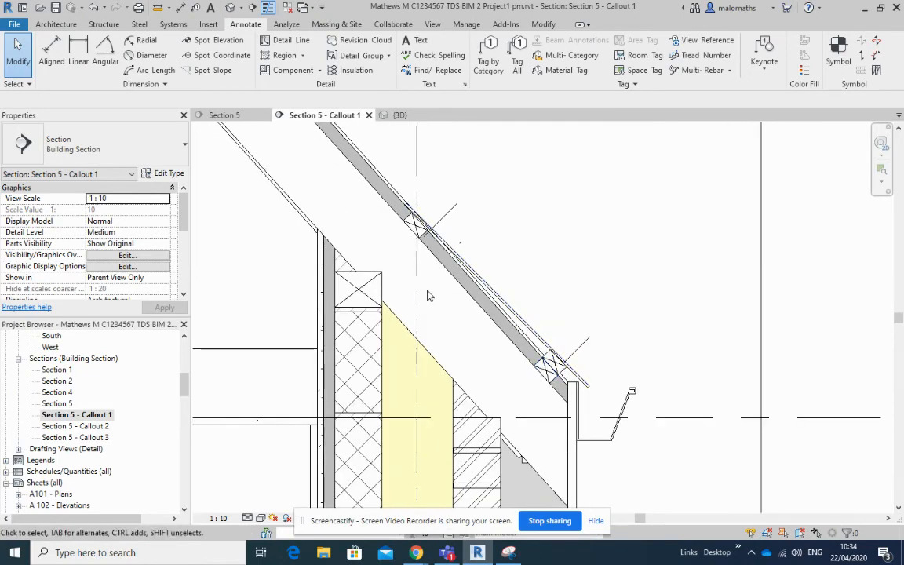
{"action": "scroll", "coordinate": [429, 292], "scroll_direction": "down", "scroll_amount": 1}
{"action": "middle_click_drag", "start_coordinate": [444, 299], "coordinate": [461, 339]}
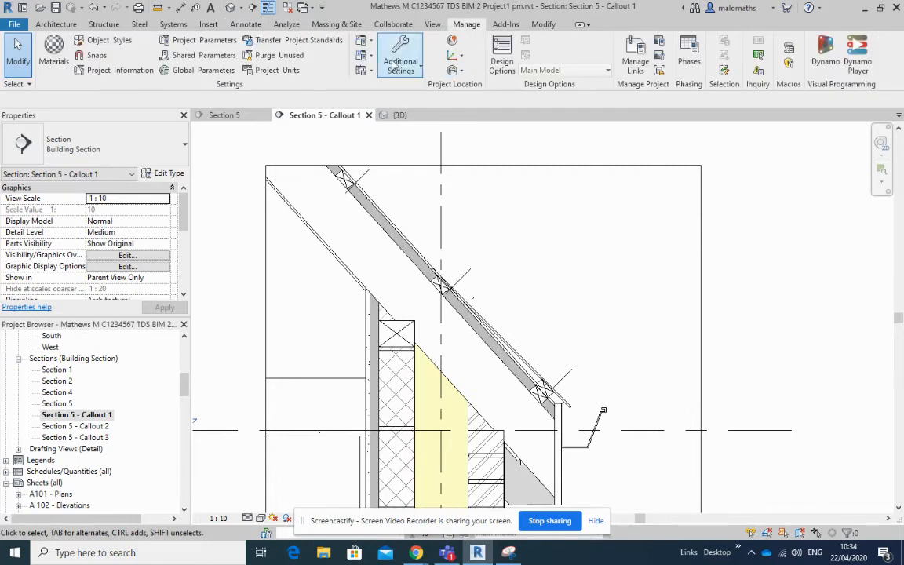
Review the project's line styles, including the wall breather membrane style, dismissing the save reminder and leaving the settings unchanged.
{"action": "left_click", "coordinate": [394, 62]}
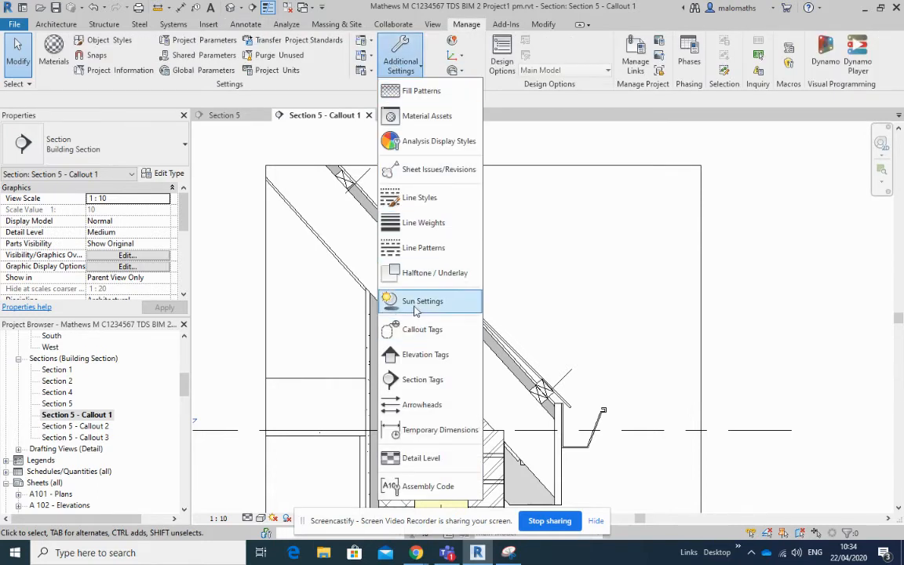
{"action": "left_click", "coordinate": [420, 198]}
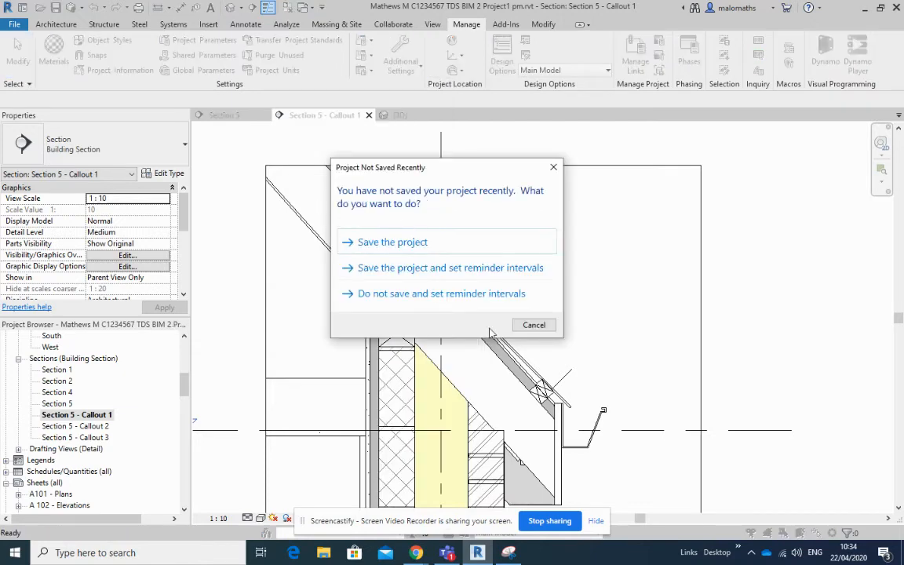
{"action": "left_click", "coordinate": [534, 325]}
{"action": "left_click", "coordinate": [271, 248]}
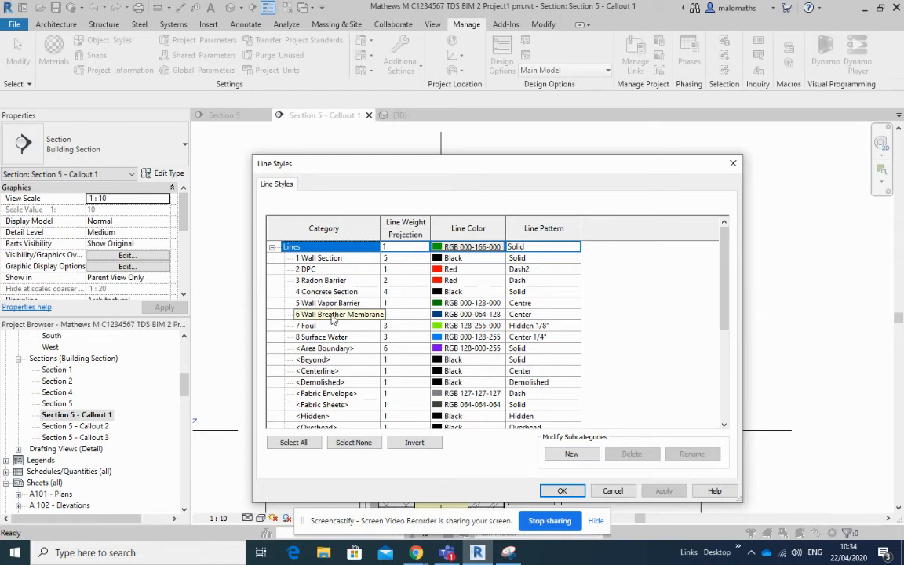
{"action": "left_click", "coordinate": [611, 490]}
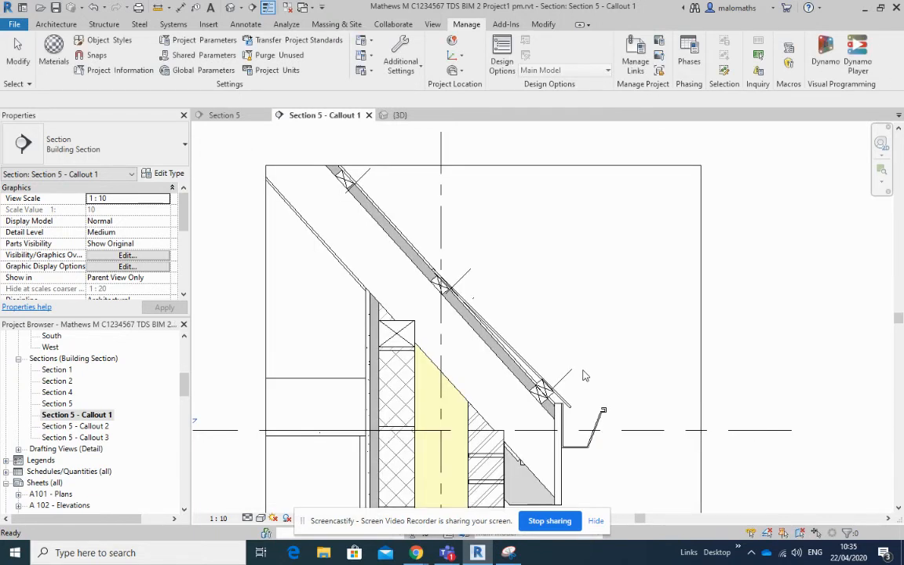
Draw a 6 Wall Breather Membrane detail line about 905 mm long from the callout's upper edge along the grey layer's underside to the eaves batten.
{"action": "left_click", "coordinate": [233, 26]}
{"action": "left_click", "coordinate": [292, 40]}
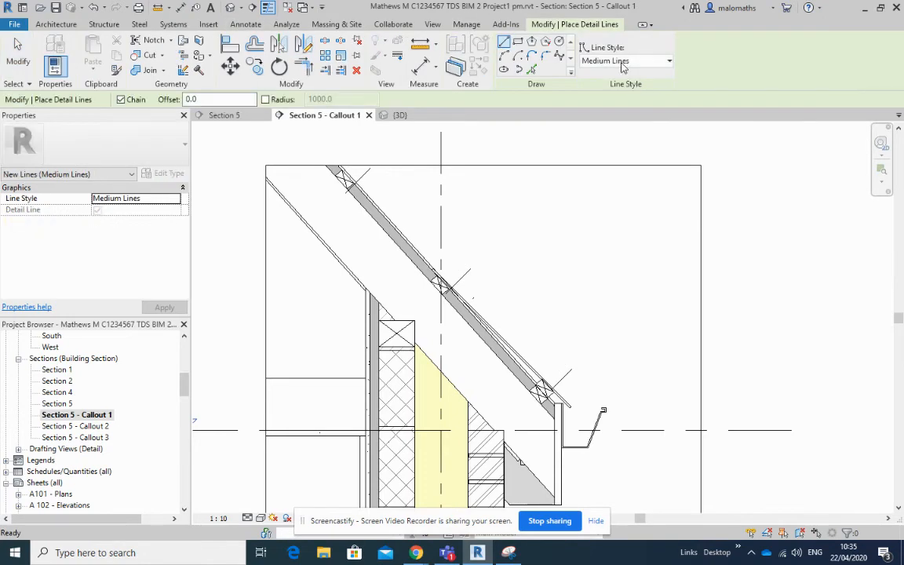
{"action": "left_click", "coordinate": [622, 67]}
{"action": "scroll", "coordinate": [626, 137], "scroll_direction": "up", "scroll_amount": 6}
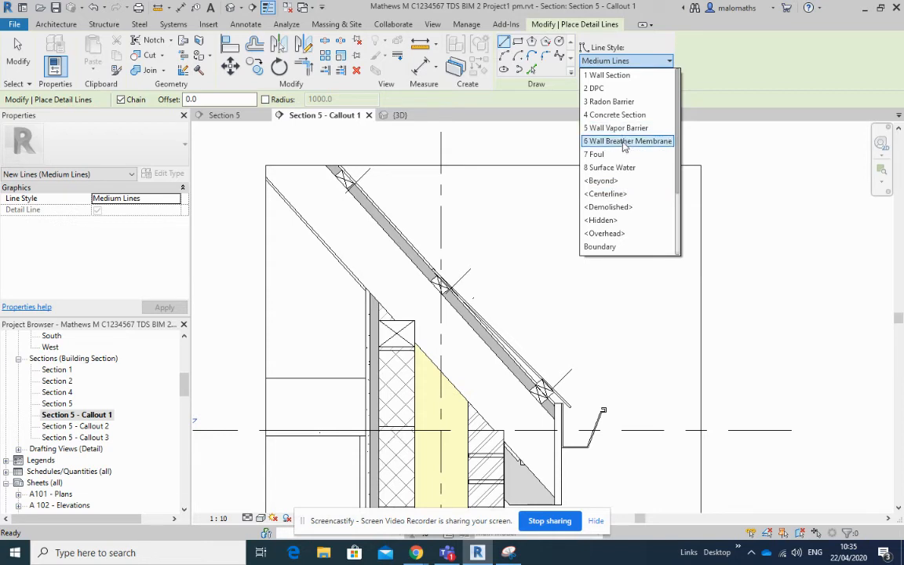
{"action": "left_click", "coordinate": [615, 141]}
{"action": "scroll", "coordinate": [367, 226], "scroll_direction": "up", "scroll_amount": 5}
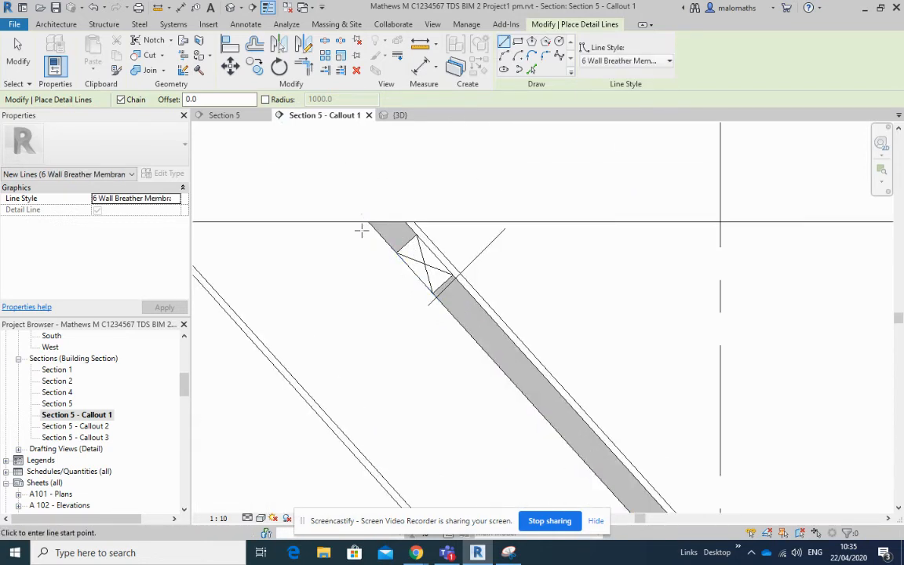
{"action": "scroll", "coordinate": [365, 226], "scroll_direction": "up", "scroll_amount": 1}
{"action": "left_click", "coordinate": [370, 220]}
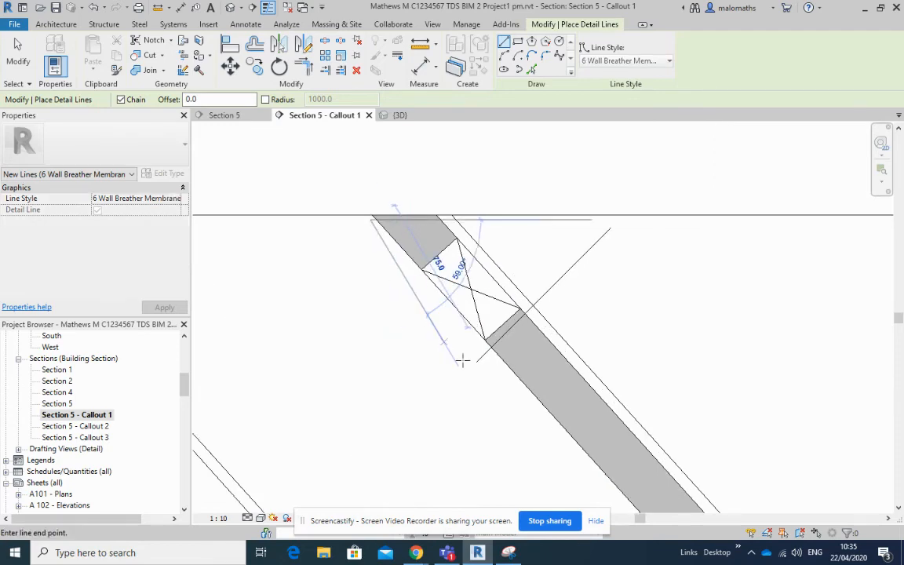
{"action": "scroll", "coordinate": [512, 417], "scroll_direction": "down", "scroll_amount": 3}
{"action": "middle_click_drag", "start_coordinate": [547, 389], "coordinate": [375, 153]}
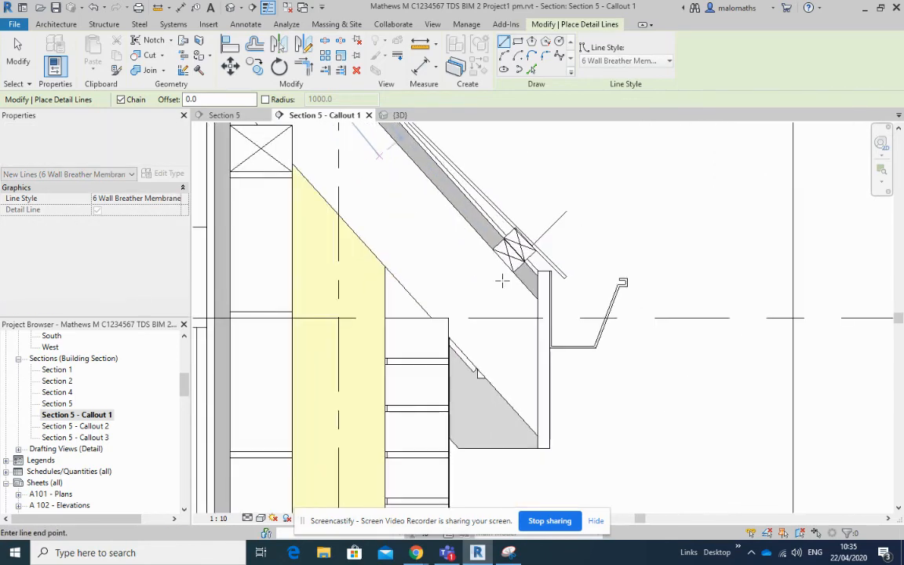
{"action": "scroll", "coordinate": [511, 276], "scroll_direction": "up", "scroll_amount": 2}
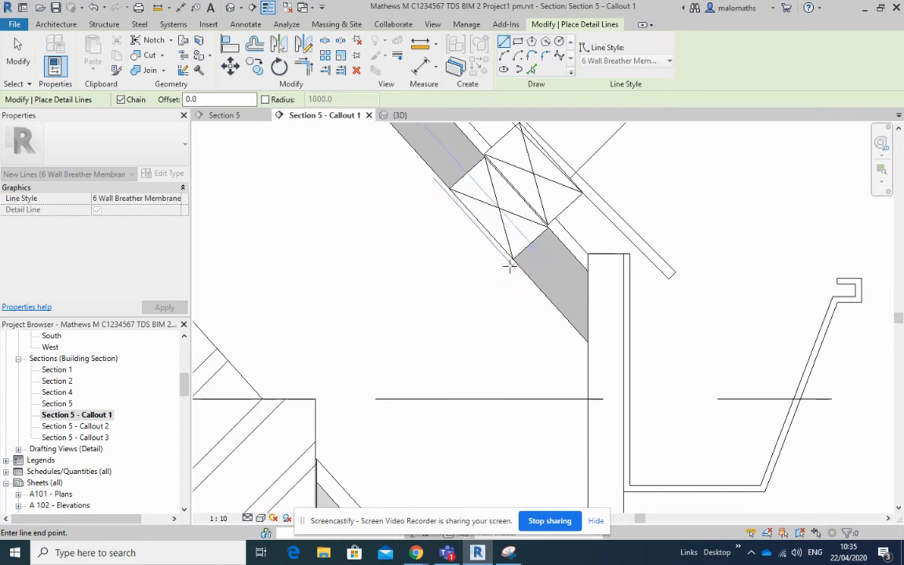
Continue the membrane line from the eaves batten over the top of the fascia and down beneath the overhanging tile outline.
{"action": "left_click", "coordinate": [640, 250]}
{"action": "left_click", "coordinate": [663, 282]}
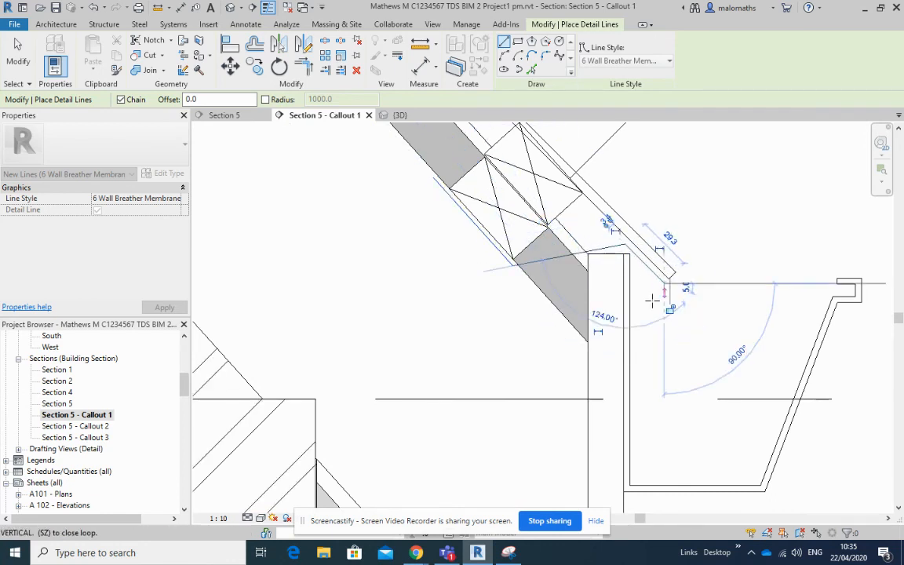
{"action": "key", "text": "Escape"}
{"action": "key", "text": "Escape"}
Inspect the breather membrane line along the roof underside with line weights shown, checking its line style and length.
{"action": "scroll", "coordinate": [452, 359], "scroll_direction": "down", "scroll_amount": 5}
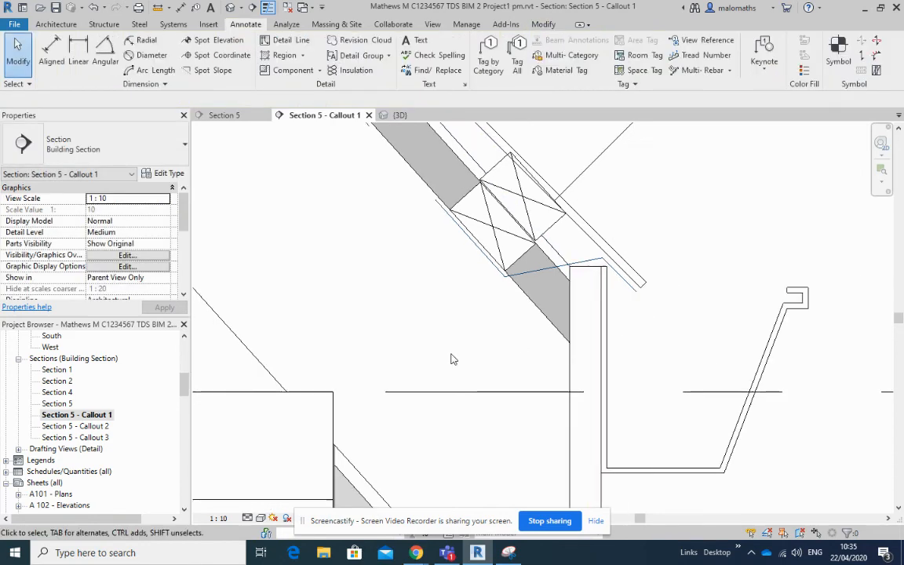
{"action": "scroll", "coordinate": [379, 298], "scroll_direction": "up", "scroll_amount": 3}
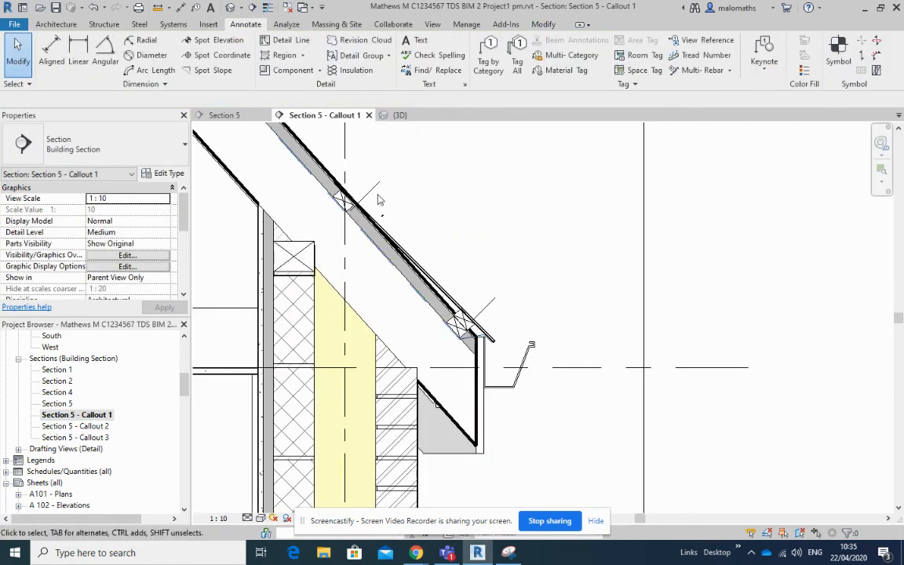
{"action": "middle_click_drag", "start_coordinate": [480, 218], "coordinate": [583, 230]}
{"action": "scroll", "coordinate": [469, 261], "scroll_direction": "up", "scroll_amount": 2}
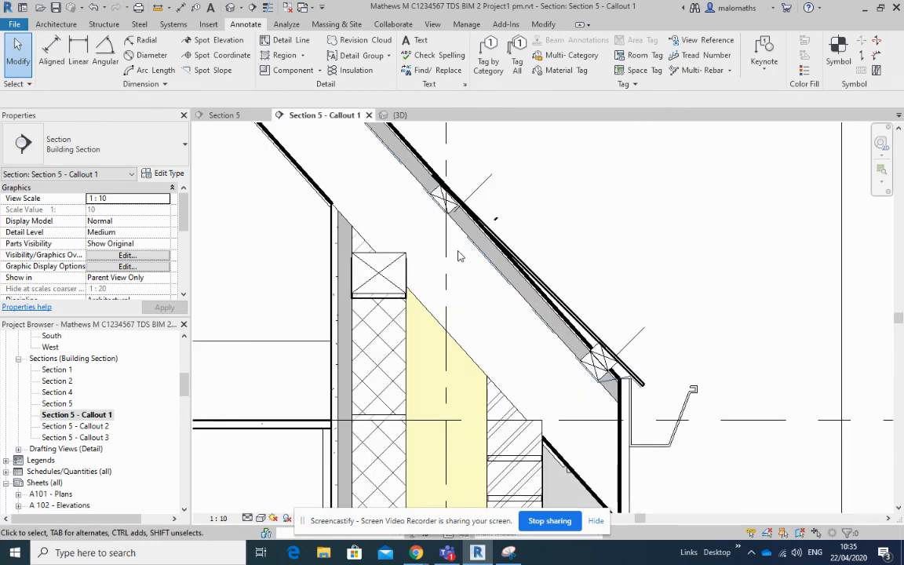
{"action": "scroll", "coordinate": [468, 260], "scroll_direction": "up", "scroll_amount": 2}
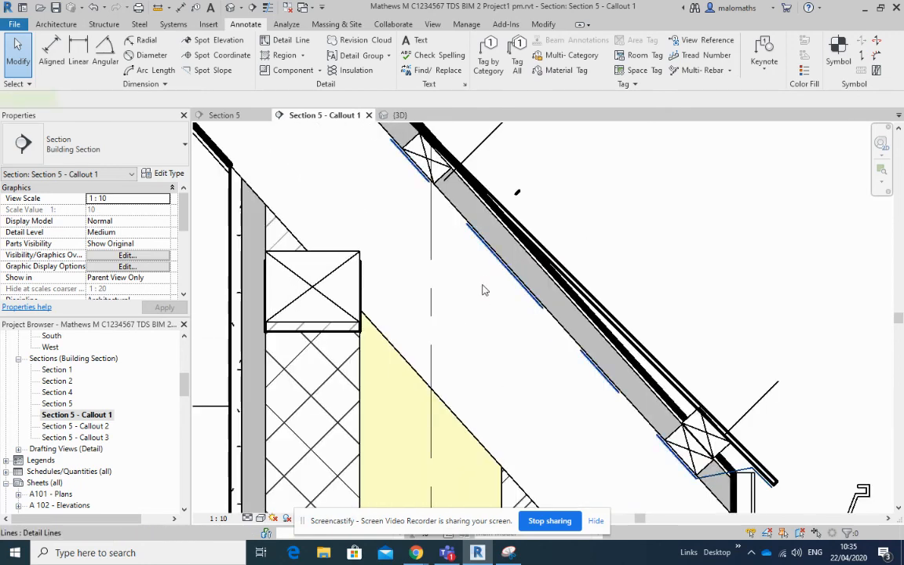
{"action": "left_click", "coordinate": [484, 291]}
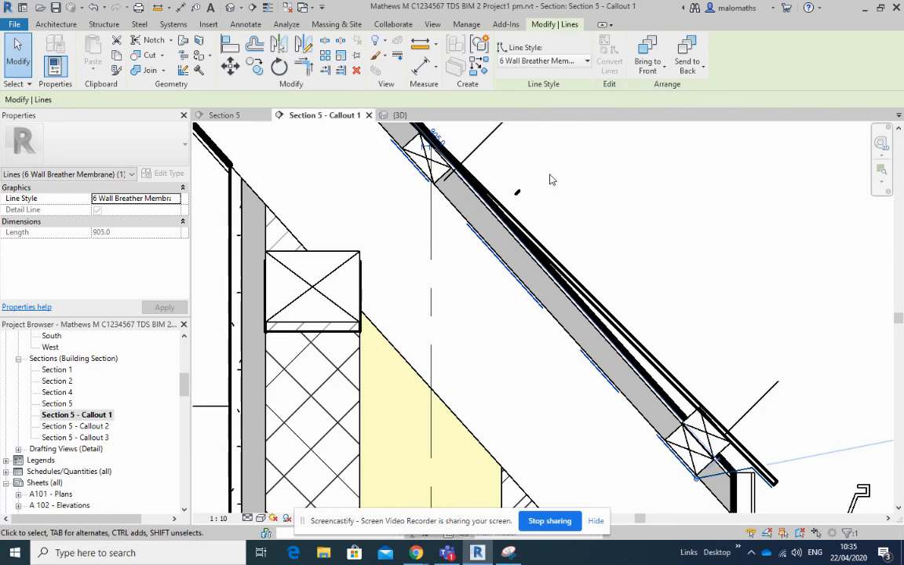
{"action": "left_click", "coordinate": [563, 198]}
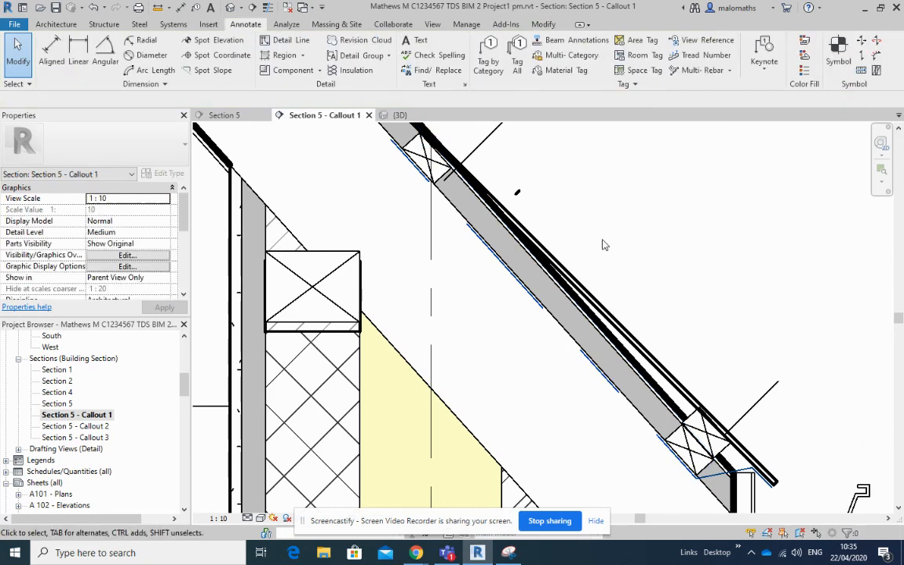
Delete the stray short detail line floating above the roof slope near the middle batten.
{"action": "scroll", "coordinate": [605, 236], "scroll_direction": "down", "scroll_amount": 3}
{"action": "middle_click_drag", "start_coordinate": [609, 236], "coordinate": [547, 244]}
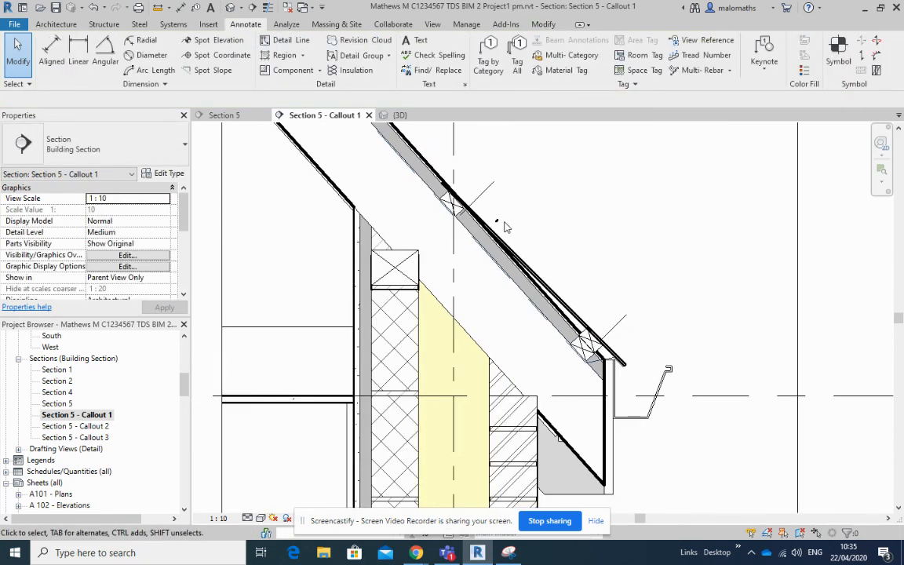
{"action": "left_click", "coordinate": [498, 221]}
{"action": "key", "text": "Delete"}
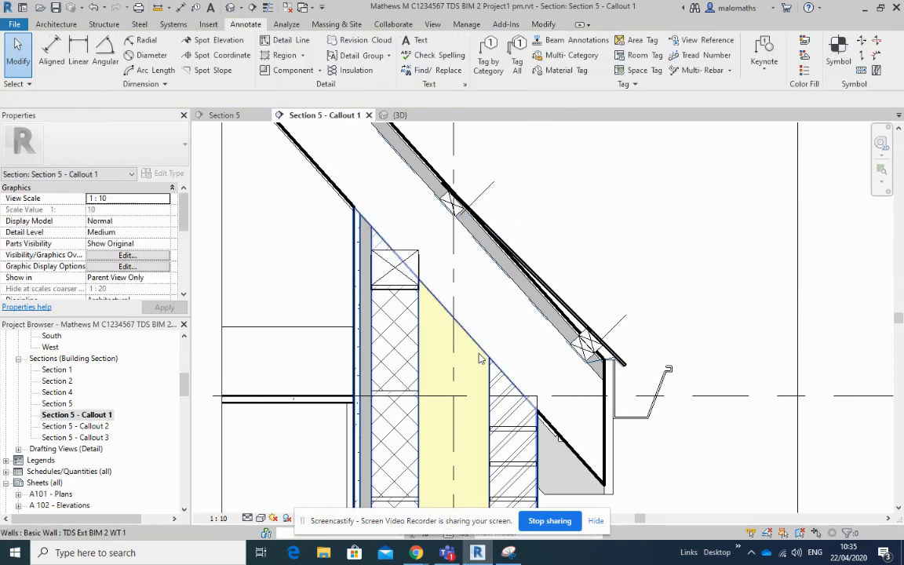
{"action": "scroll", "coordinate": [504, 365], "scroll_direction": "down", "scroll_amount": 3}
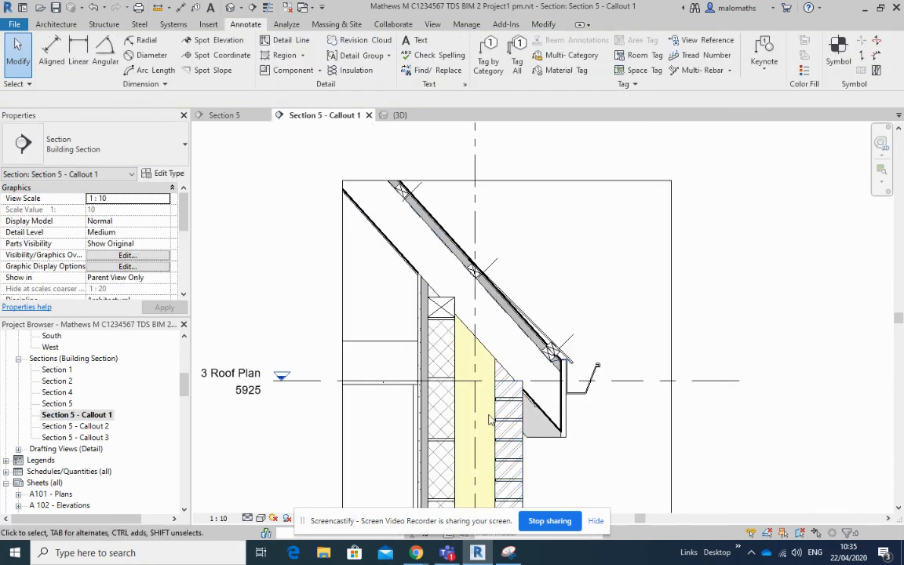